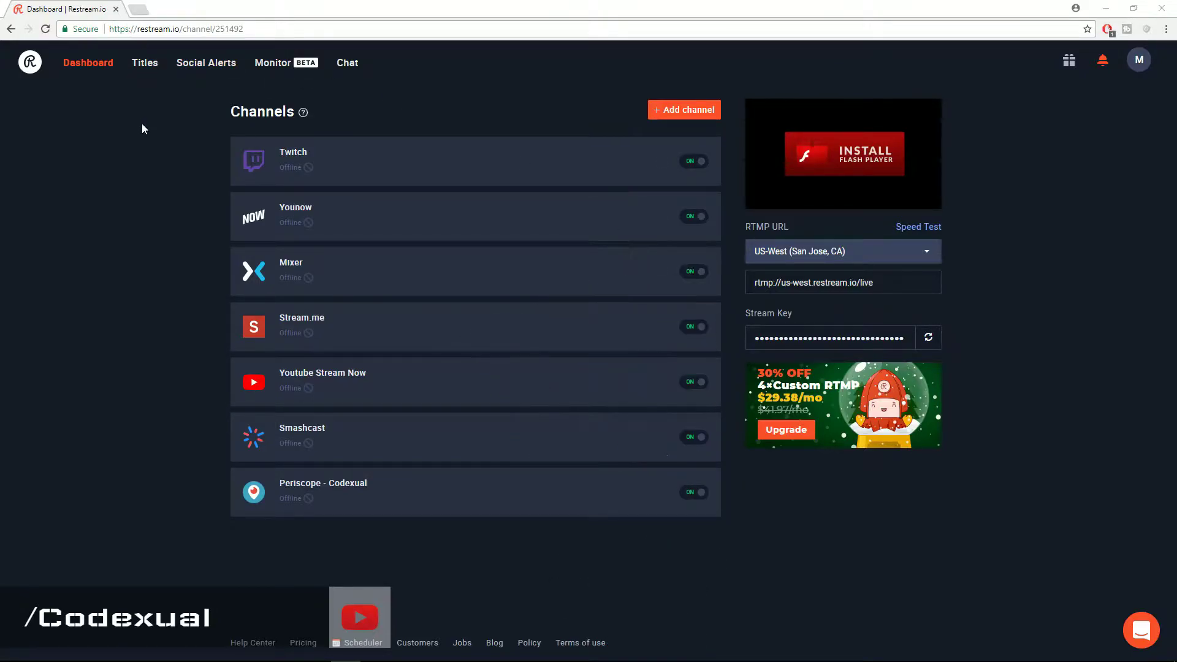
# - Open the Add channel services and browse them, briefly highlighting the Doubling description
pyautogui.click(676, 117)
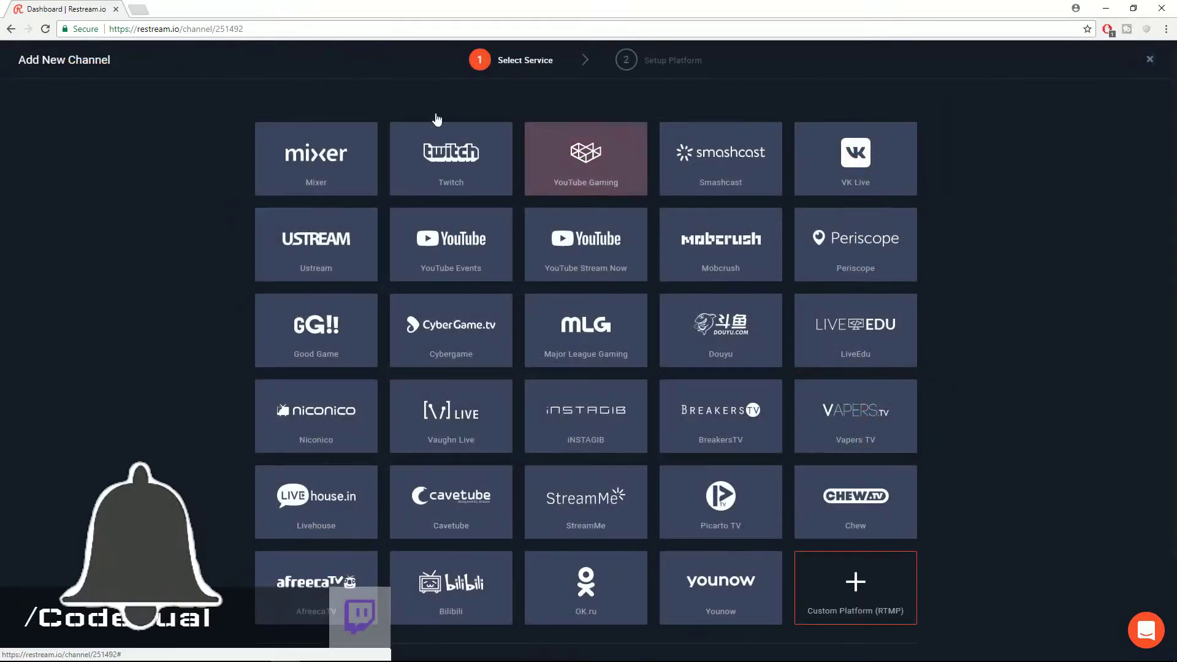
pyautogui.scroll(-2, 493, 265)
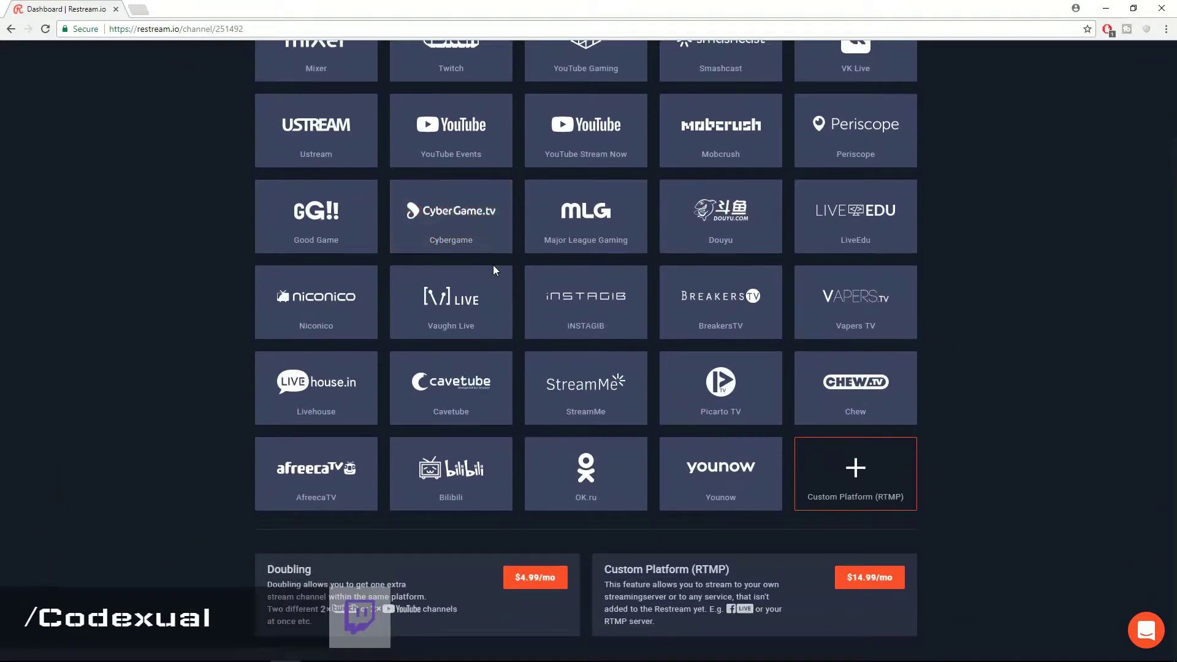
pyautogui.scroll(2, 493, 264)
pyautogui.scroll(-2, 493, 265)
pyautogui.moveTo(267, 567); pyautogui.dragTo(461, 623)
pyautogui.click(461, 623)
# - Scroll through the service grid and pricing panels, then select the address bar to reload
pyautogui.scroll(1, 227, 464)
pyautogui.scroll(1, 228, 466)
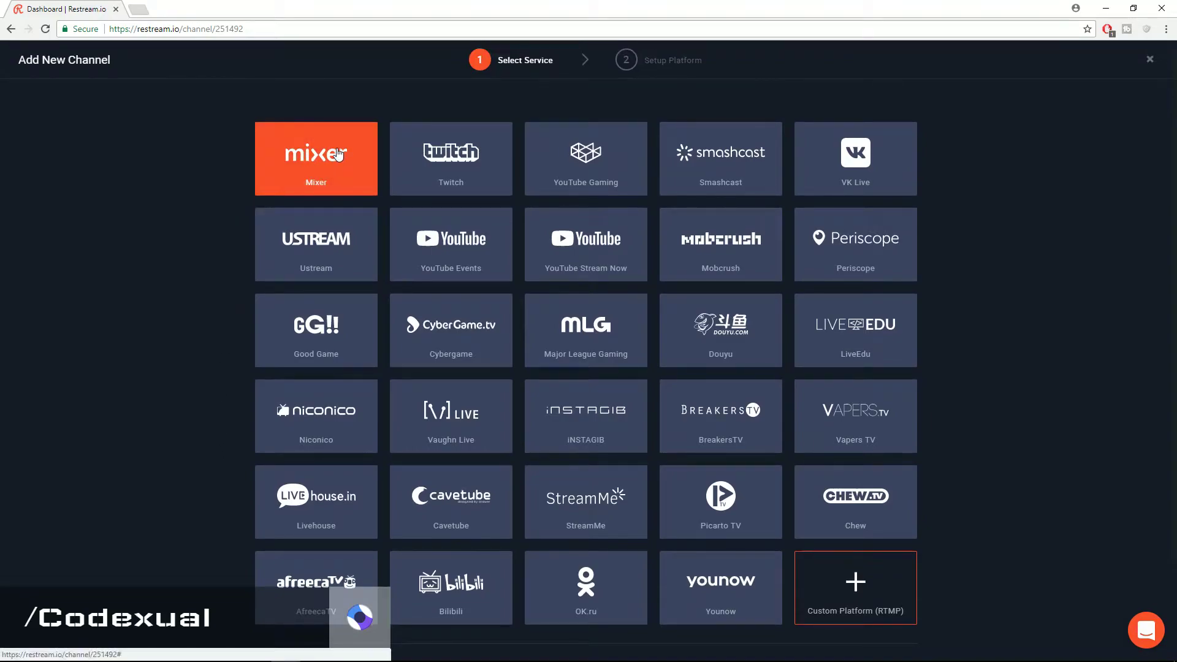
pyautogui.scroll(-2, 451, 165)
pyautogui.scroll(2, 388, 580)
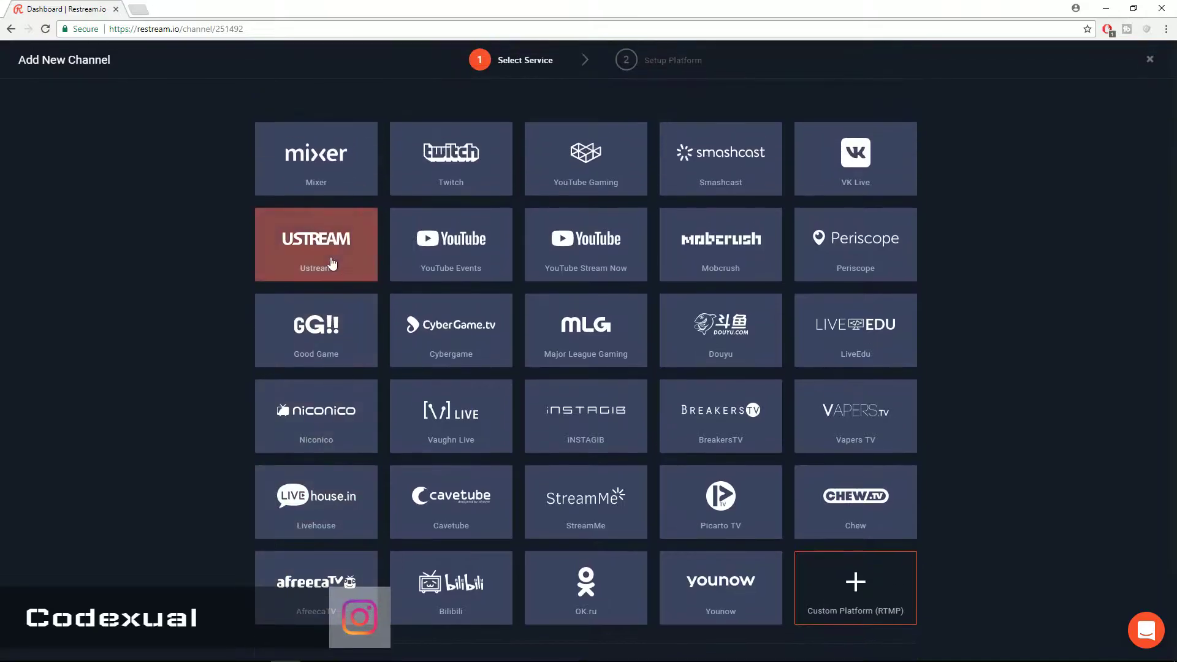
pyautogui.scroll(-2, 604, 152)
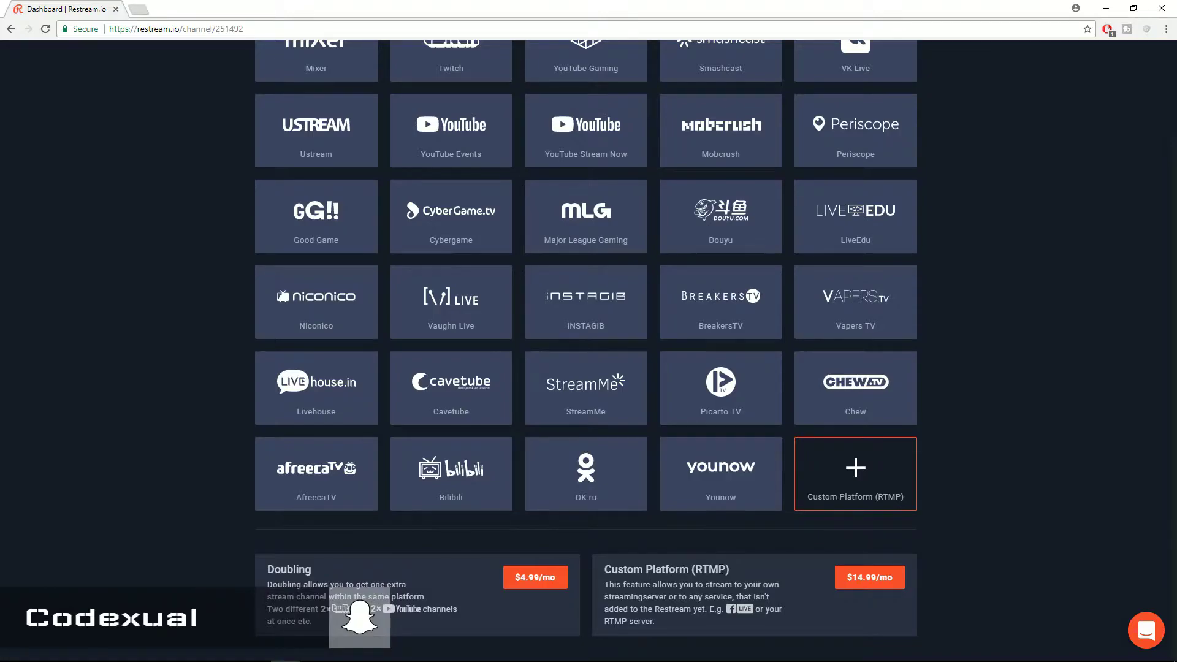
pyautogui.scroll(2, 661, 522)
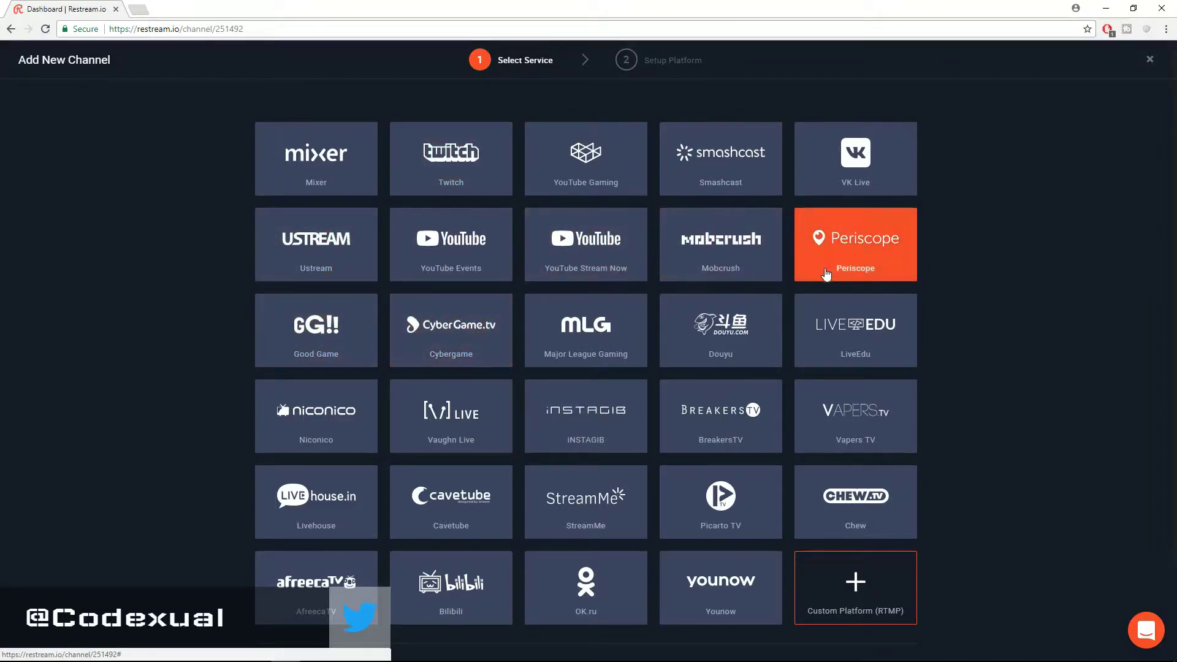
pyautogui.scroll(-2, 833, 275)
pyautogui.scroll(2, 586, 325)
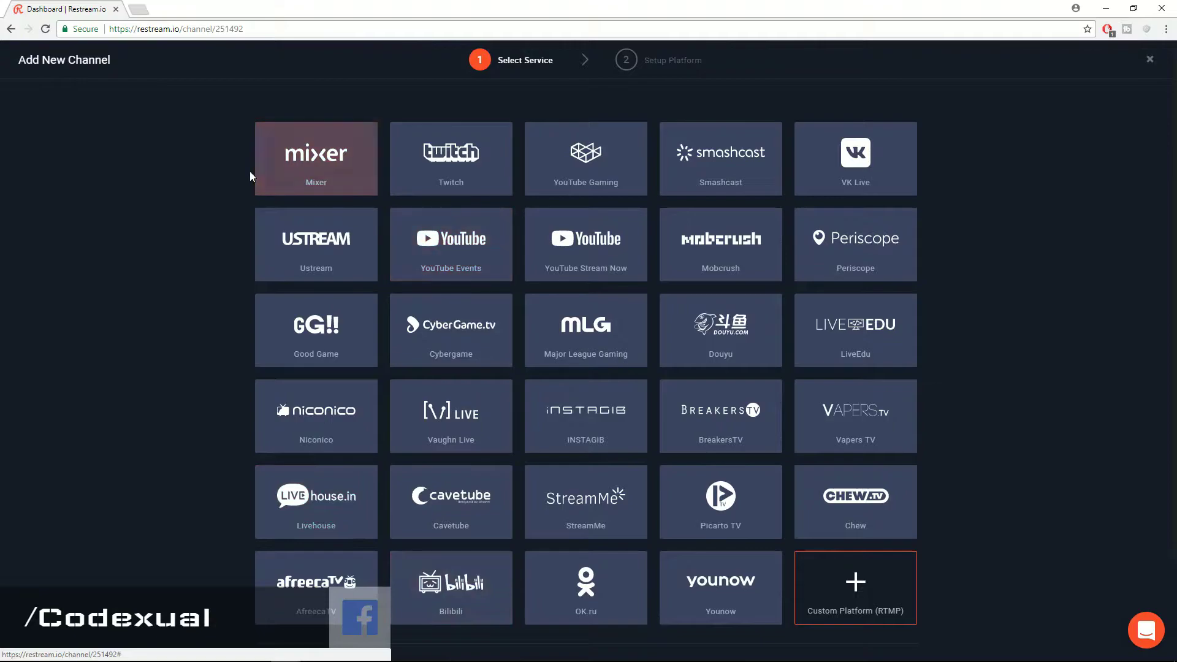
pyautogui.scroll(-2, 182, 172)
pyautogui.scroll(2, 182, 166)
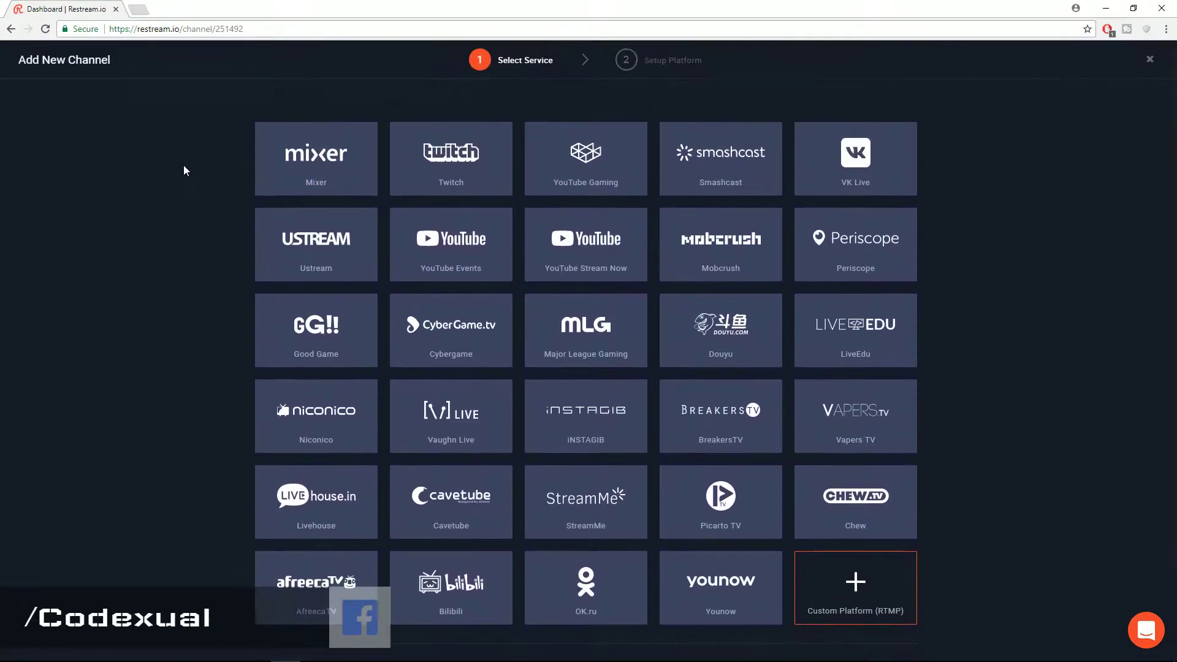
pyautogui.scroll(-2, 183, 160)
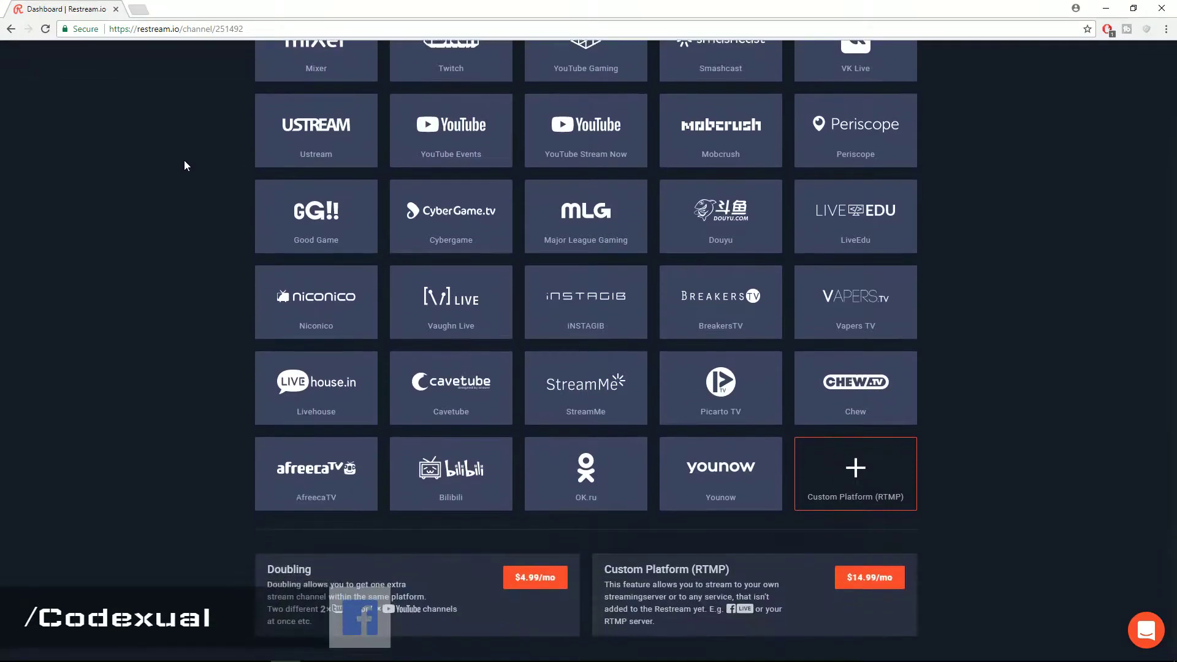
pyautogui.scroll(2, 185, 161)
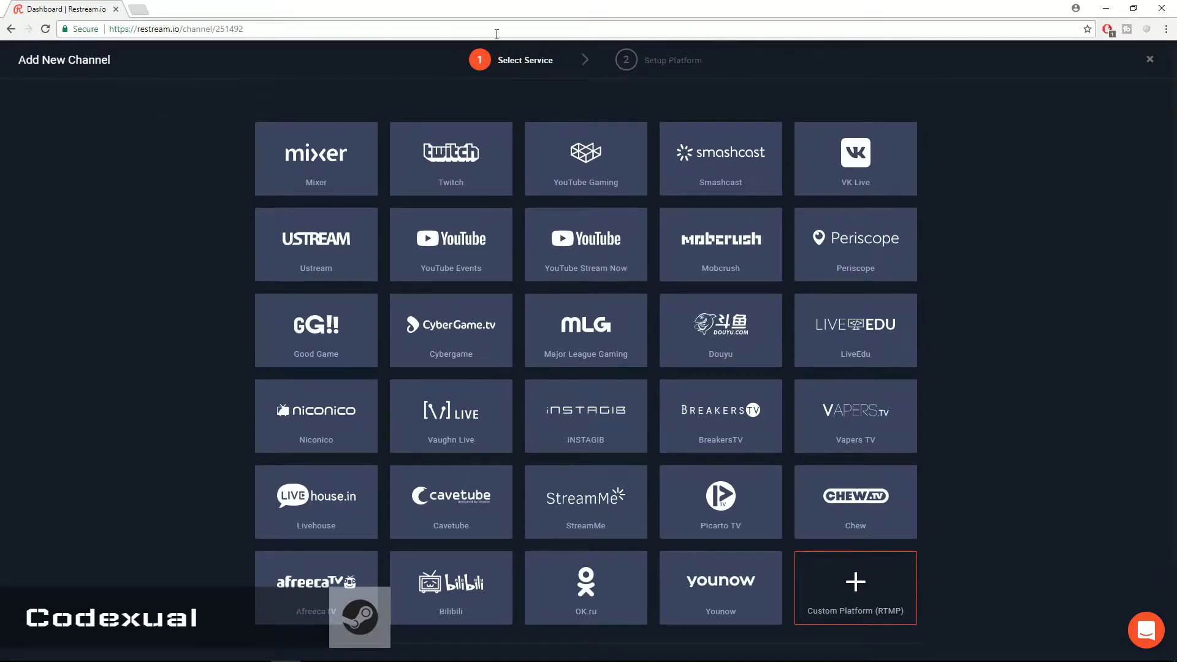
pyautogui.scroll(-2, 159, 253)
pyautogui.scroll(2, 159, 252)
pyautogui.click(226, 29)
# - Reload the dashboard, reopen the Add channel services, then go back
pyautogui.press('Return')
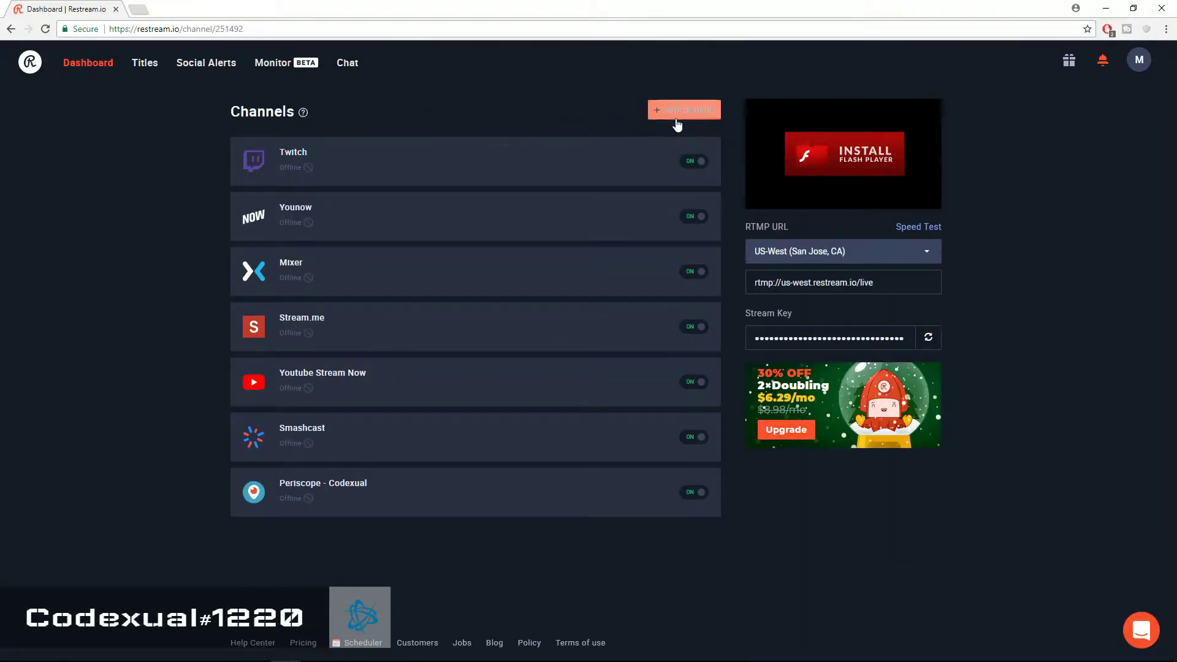
pyautogui.click(675, 114)
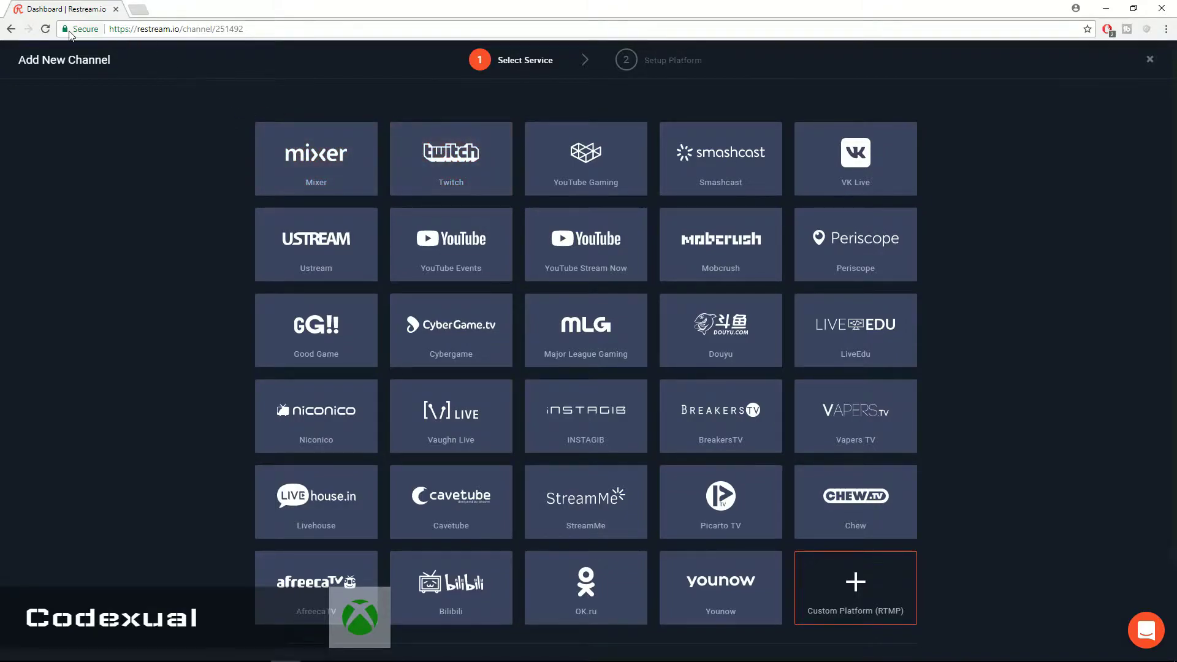
pyautogui.hotkey('alt', 'Left')
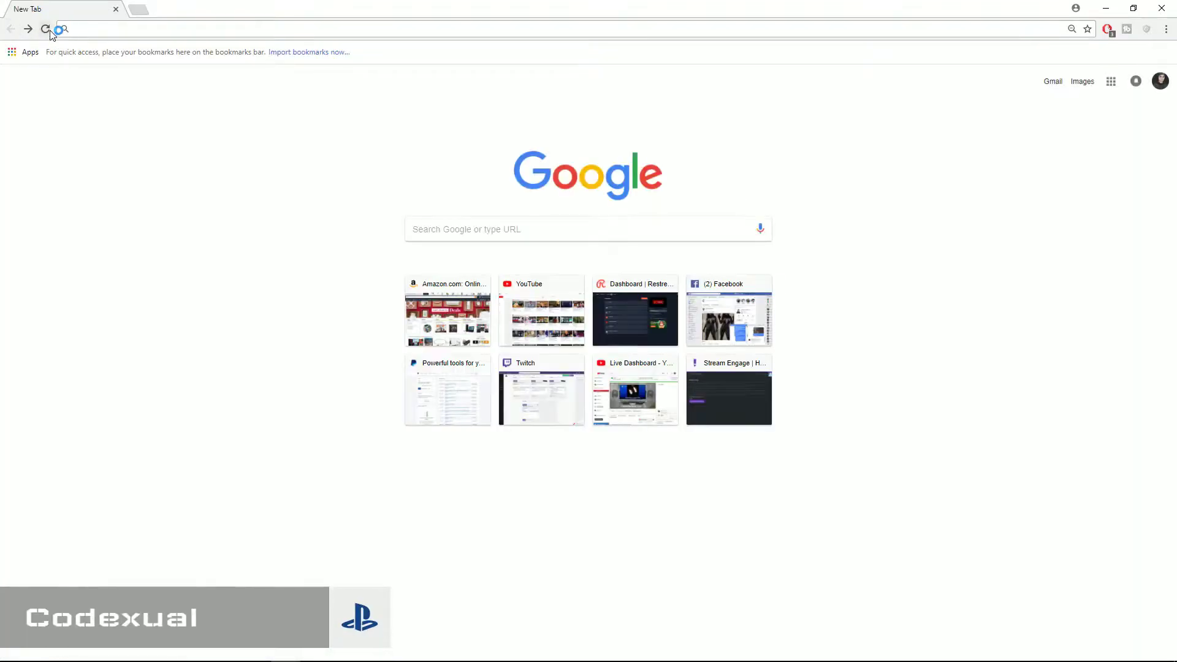
# - Reload restream.io from the address bar and open the Titles & Games page
pyautogui.write('re')
pyautogui.press('Return')
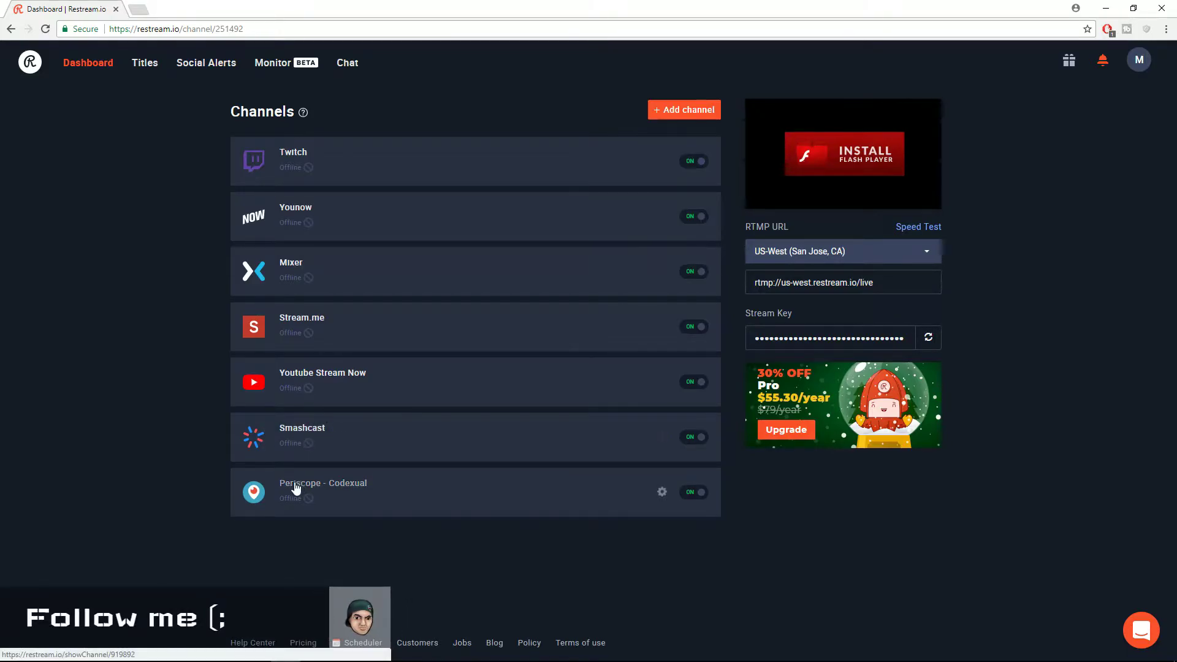
pyautogui.click(139, 64)
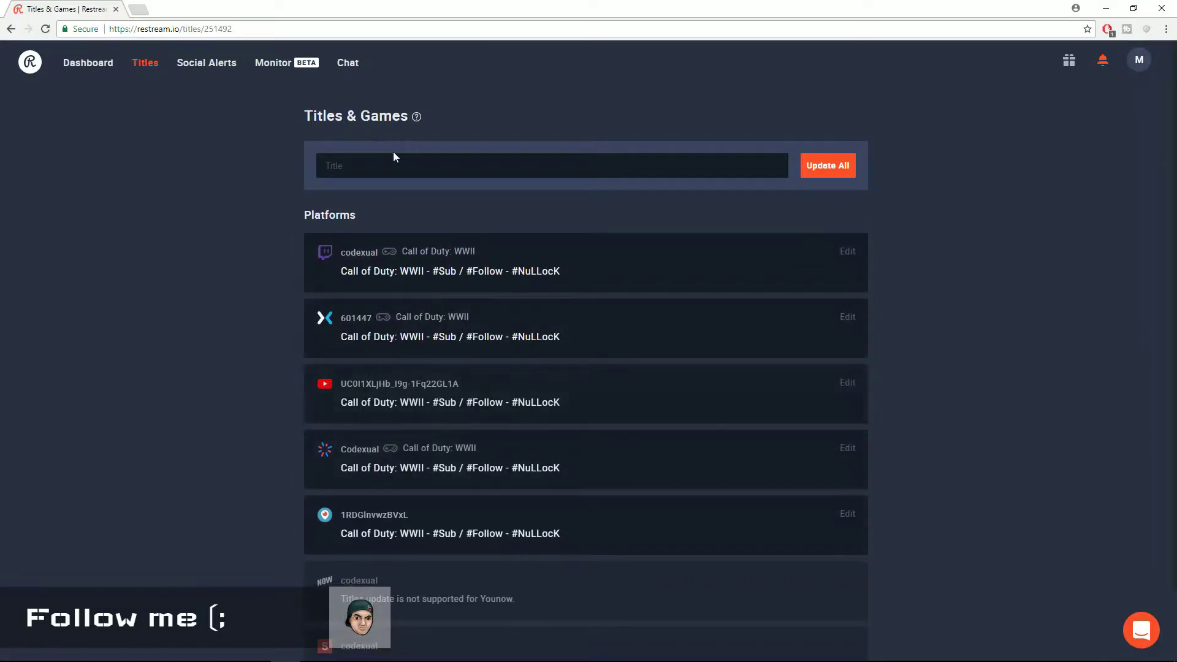
# - Expand the Twitch, Mixer and Smashcast edit forms, each showing game 'Call of Duty: WWII'
pyautogui.click(387, 163)
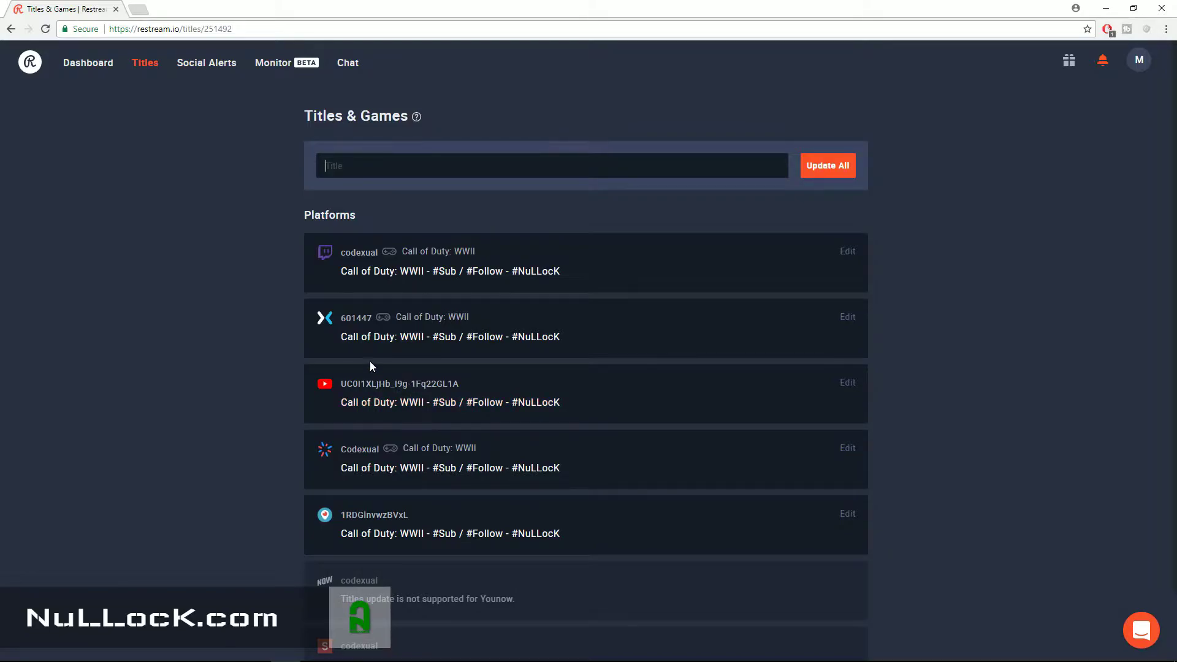
pyautogui.click(425, 243)
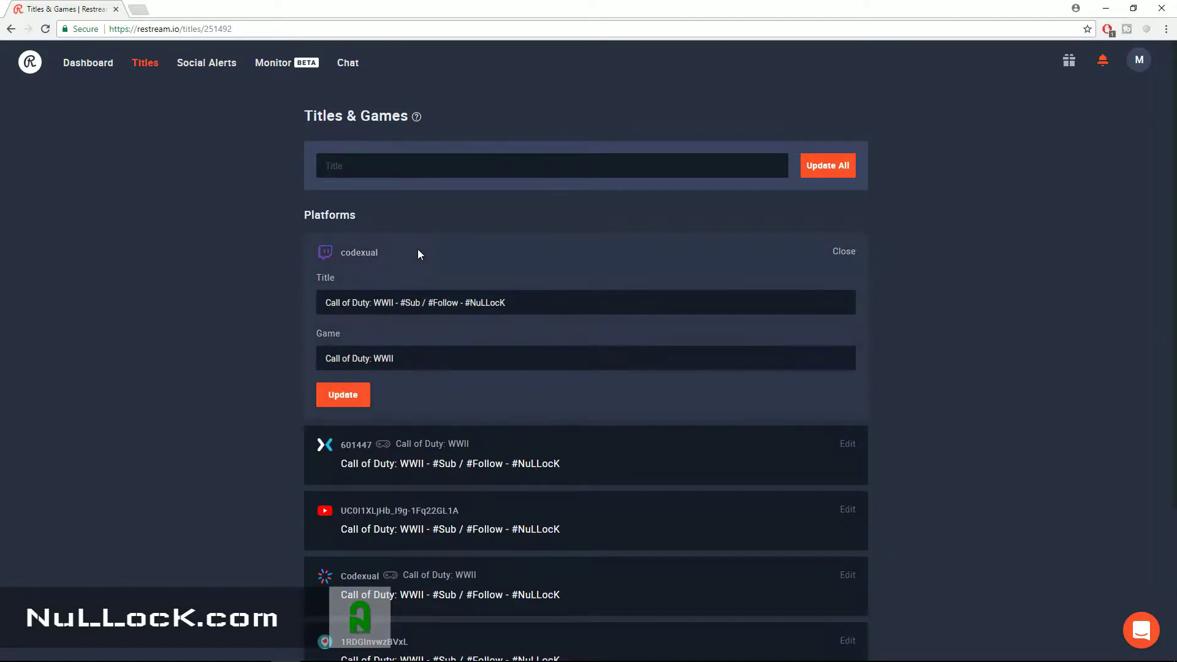
pyautogui.moveTo(405, 359); pyautogui.dragTo(285, 362)
pyautogui.scroll(-1, 513, 391)
pyautogui.click(431, 386)
pyautogui.scroll(-2, 284, 478)
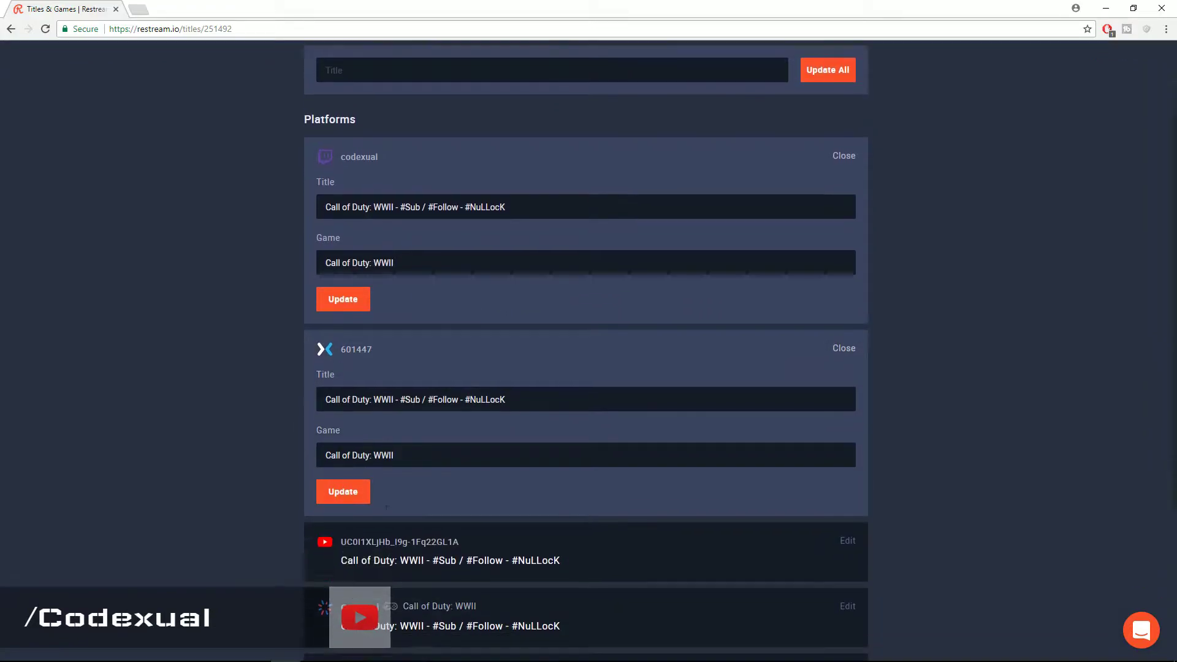
pyautogui.click(431, 518)
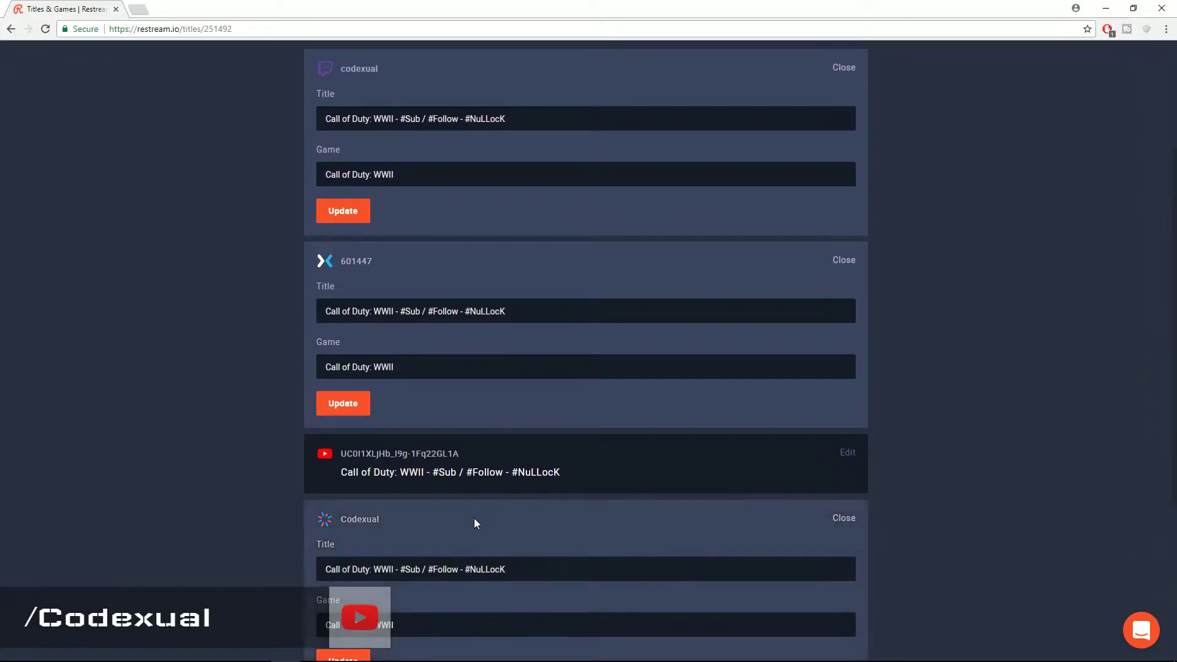
pyautogui.scroll(3, 245, 401)
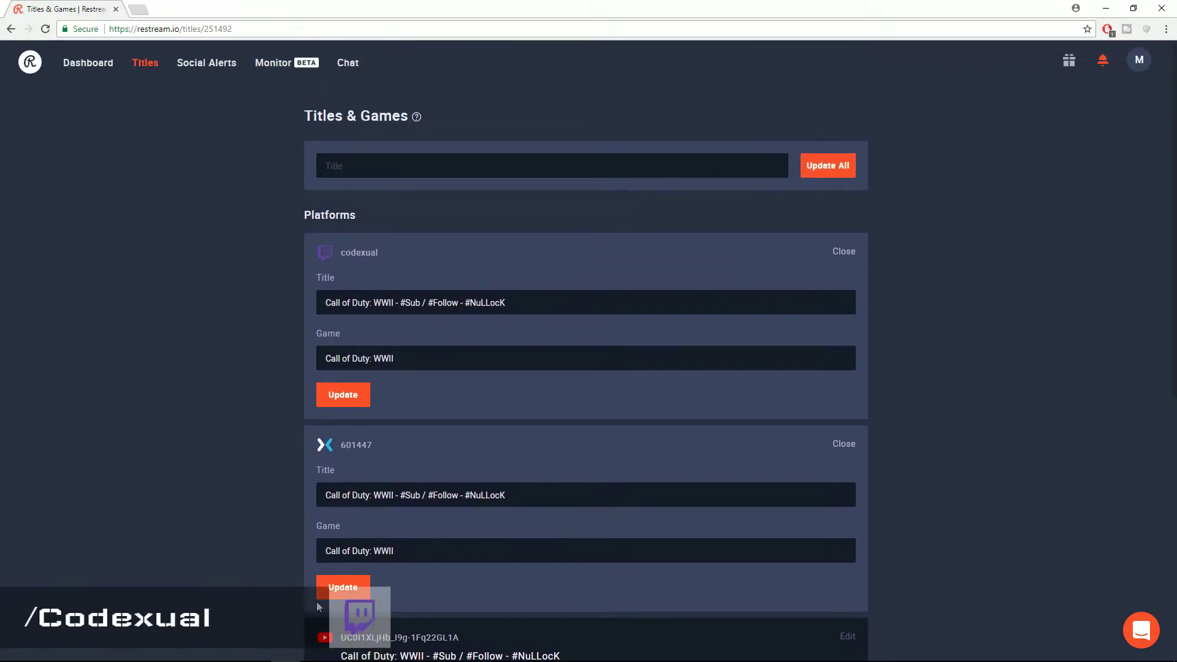
pyautogui.scroll(-2, 322, 560)
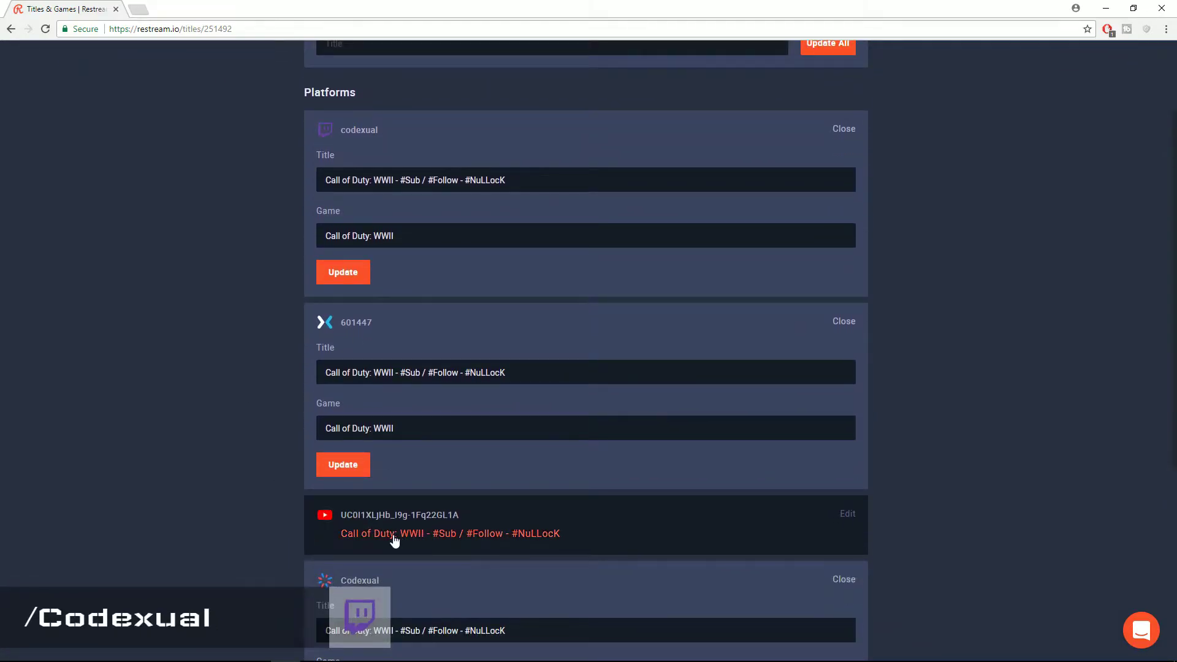
# - Open the YouTube Live Dashboard in a new tab from the 'you' suggestion
pyautogui.click(147, 13)
pyautogui.write('you')
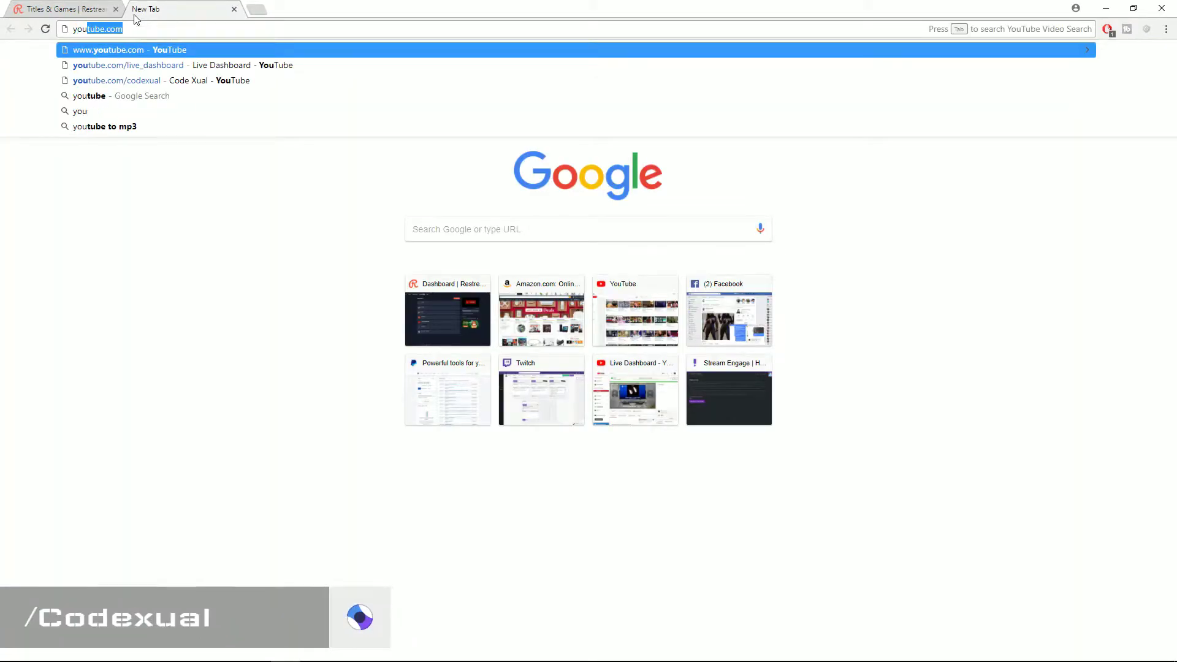
pyautogui.press('Down')
pyautogui.press('Return')
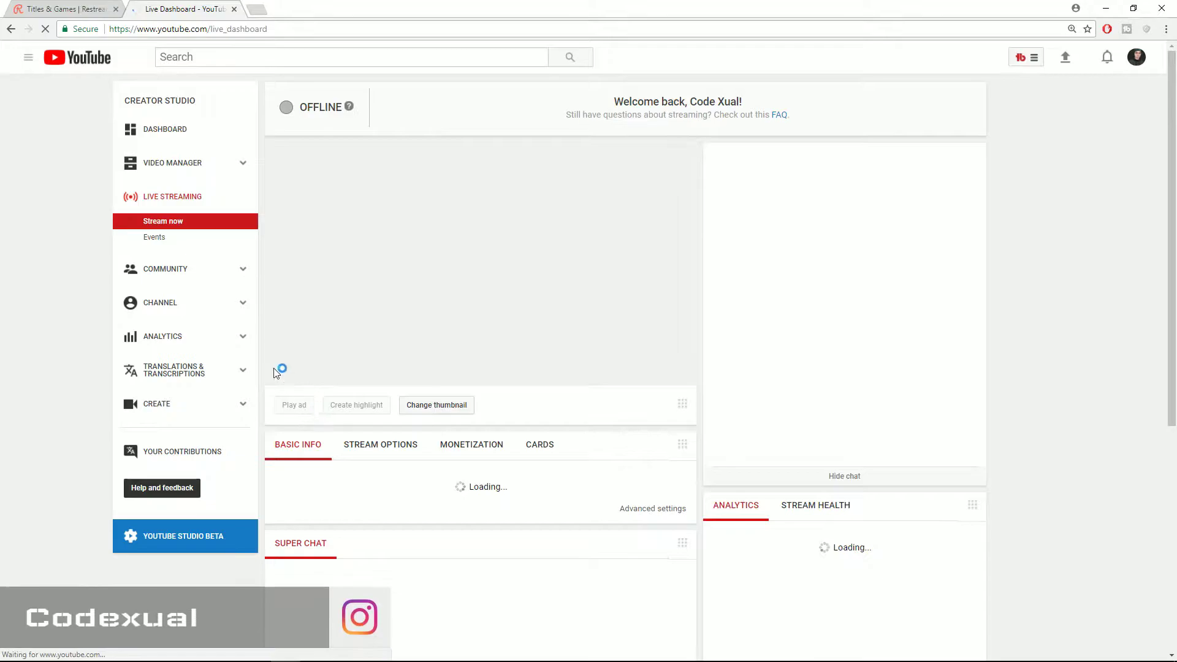
# - Check its 'Call of Duty: WWII' game field, close the tab and return to Restream's Dashboard
pyautogui.scroll(-3, 260, 294)
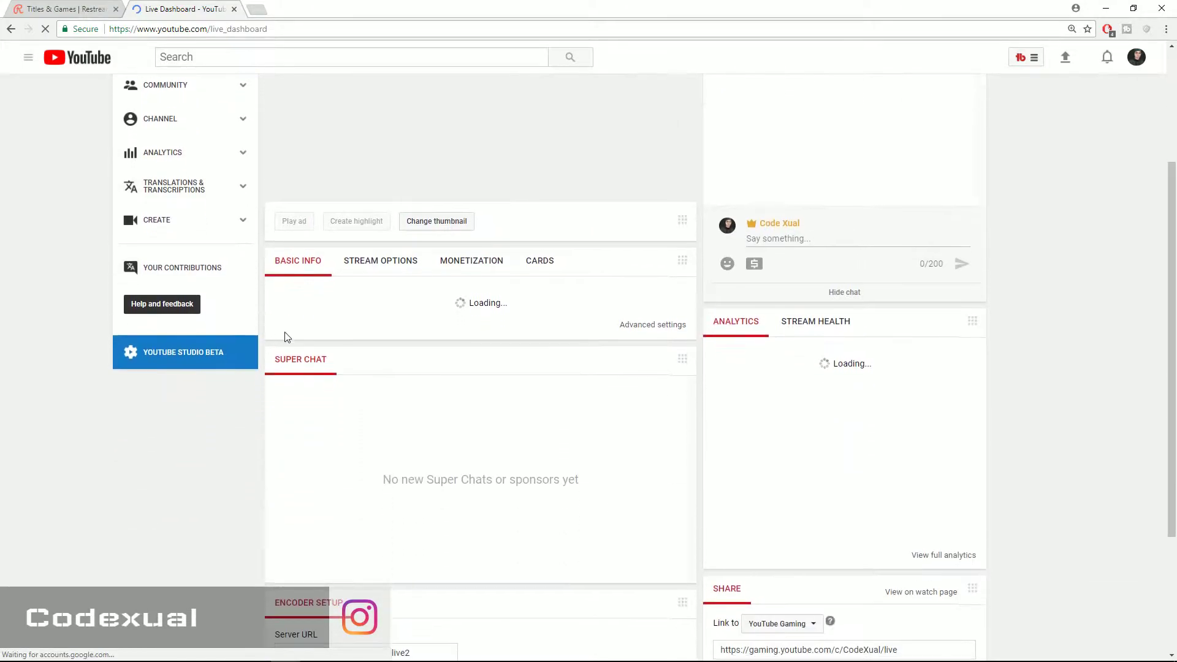
pyautogui.scroll(-3, 264, 339)
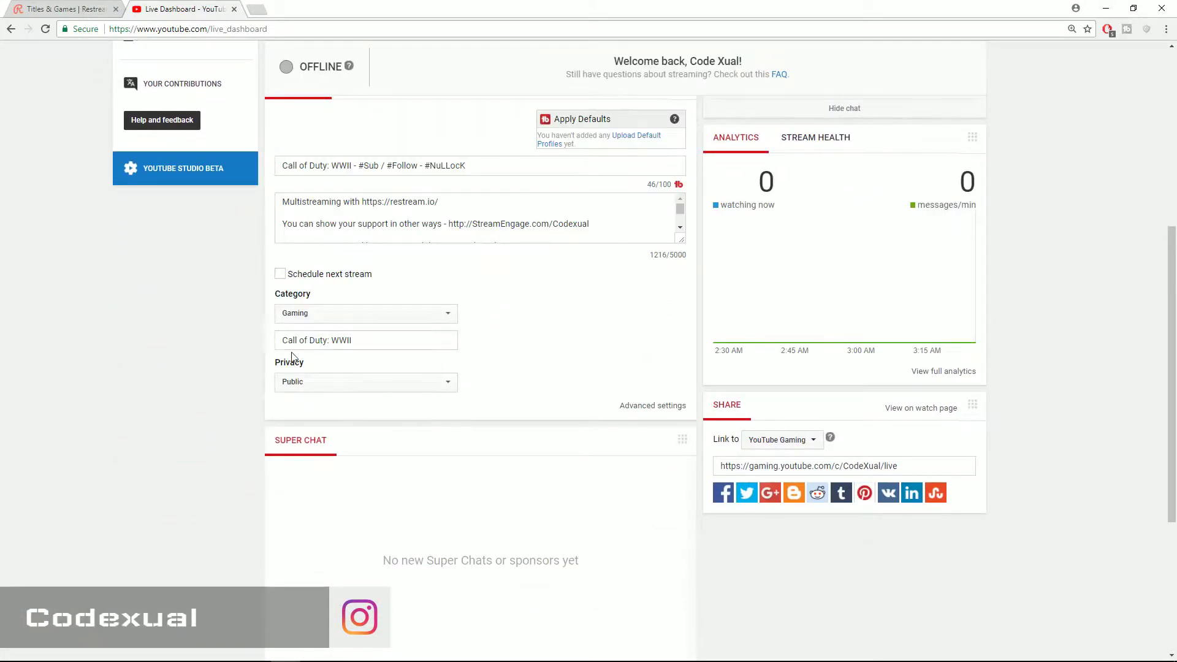
pyautogui.tripleClick(293, 344)
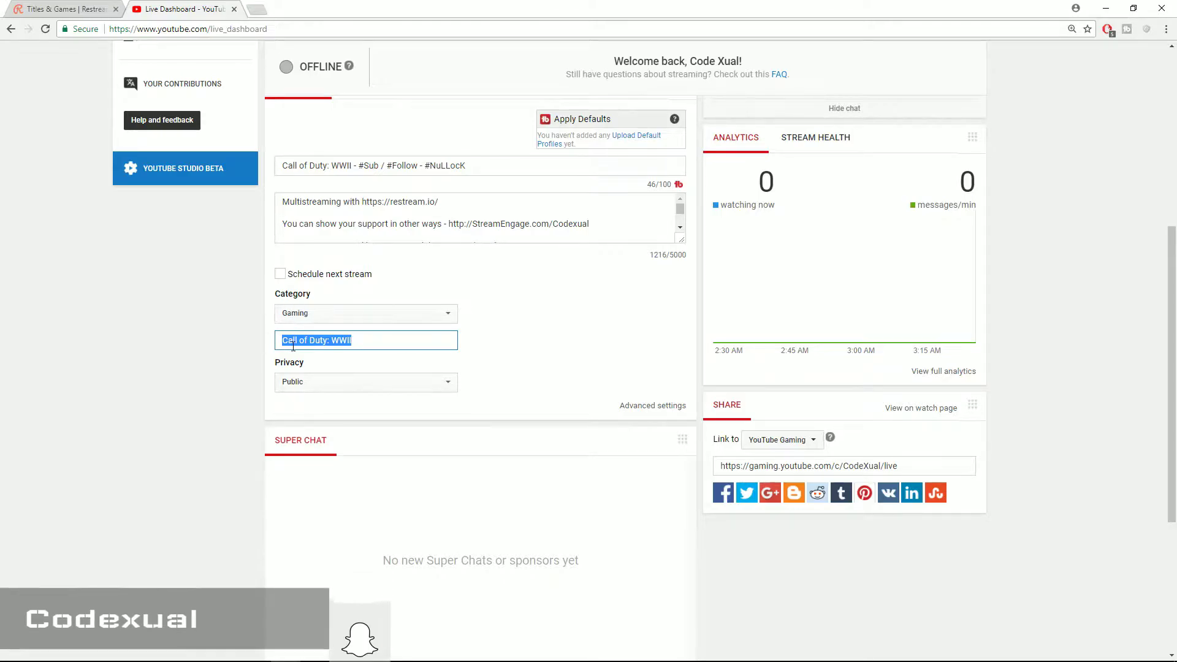
pyautogui.click(292, 340)
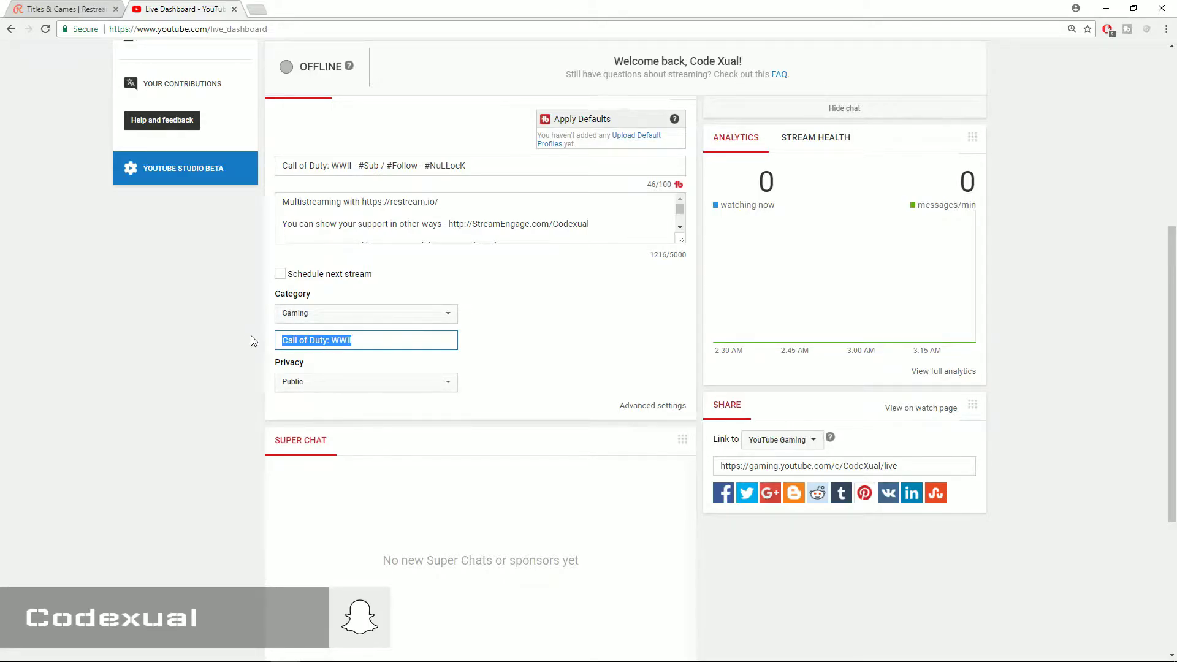
pyautogui.scroll(4, 248, 339)
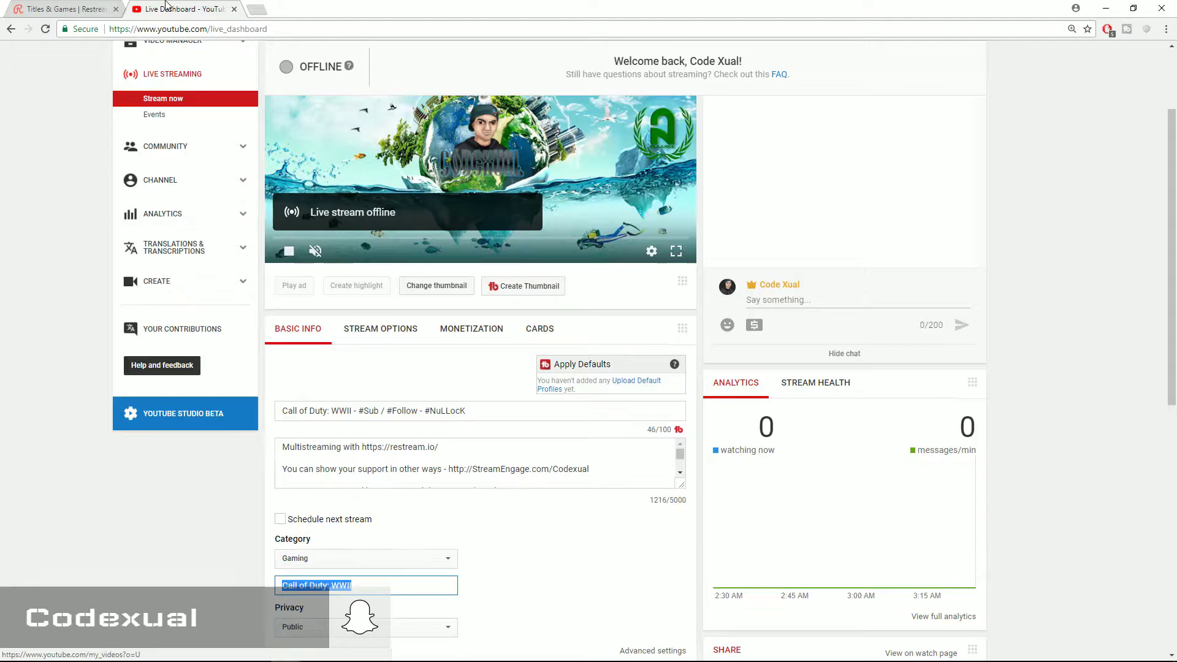
pyautogui.middleClick(166, 8)
pyautogui.scroll(3, 189, 220)
pyautogui.click(89, 63)
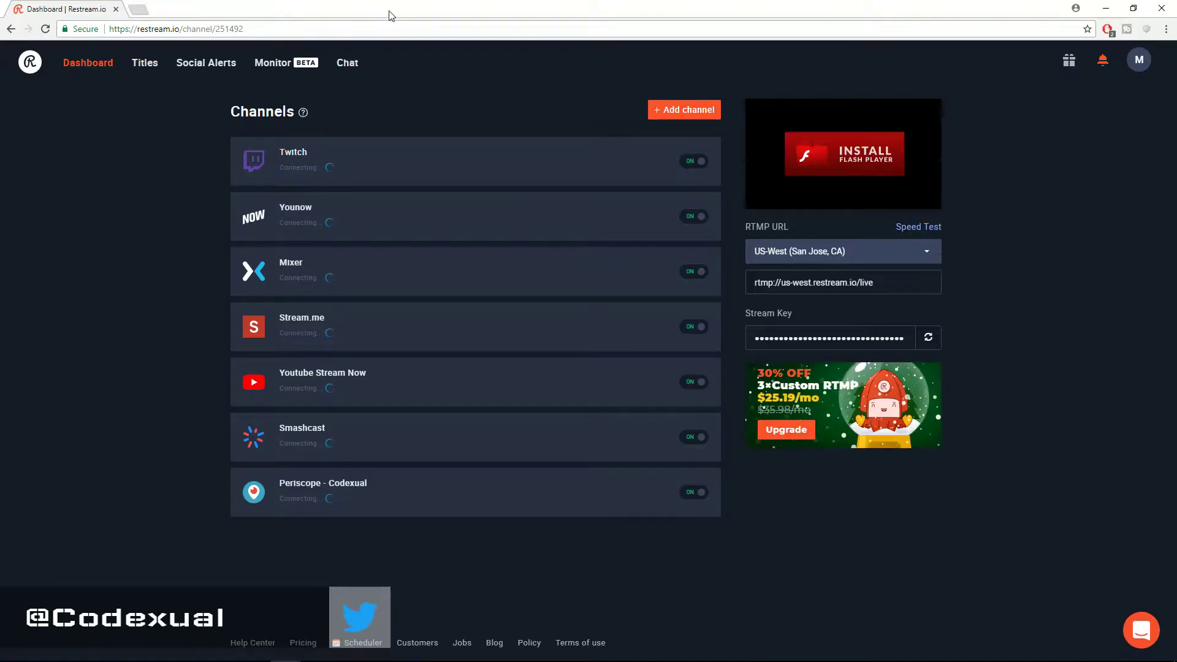
# - Bring OBS forward and open Settings > Stream, keeping Custom Streaming Server as the type
pyautogui.moveTo(388, 12); pyautogui.dragTo(443, 102)
pyautogui.moveTo(461, 30); pyautogui.dragTo(405, 31)
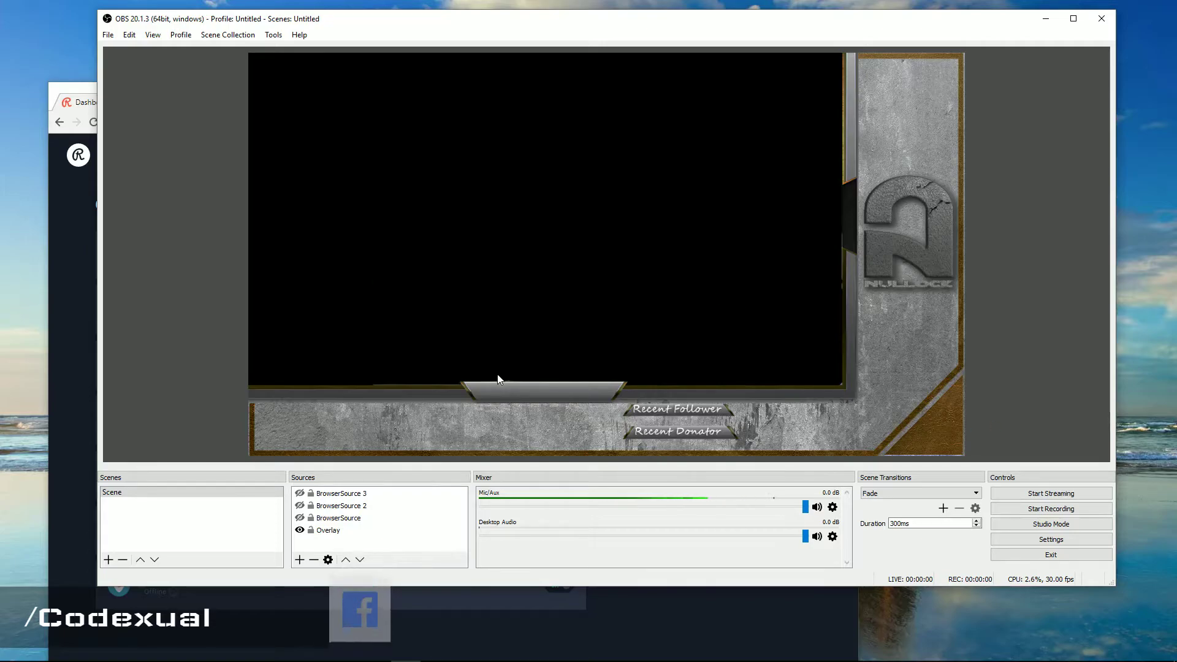
pyautogui.moveTo(459, 28)
pyautogui.mouseDown()
pyautogui.moveTo(489, 14)
pyautogui.moveTo(452, 44)
pyautogui.mouseUp()
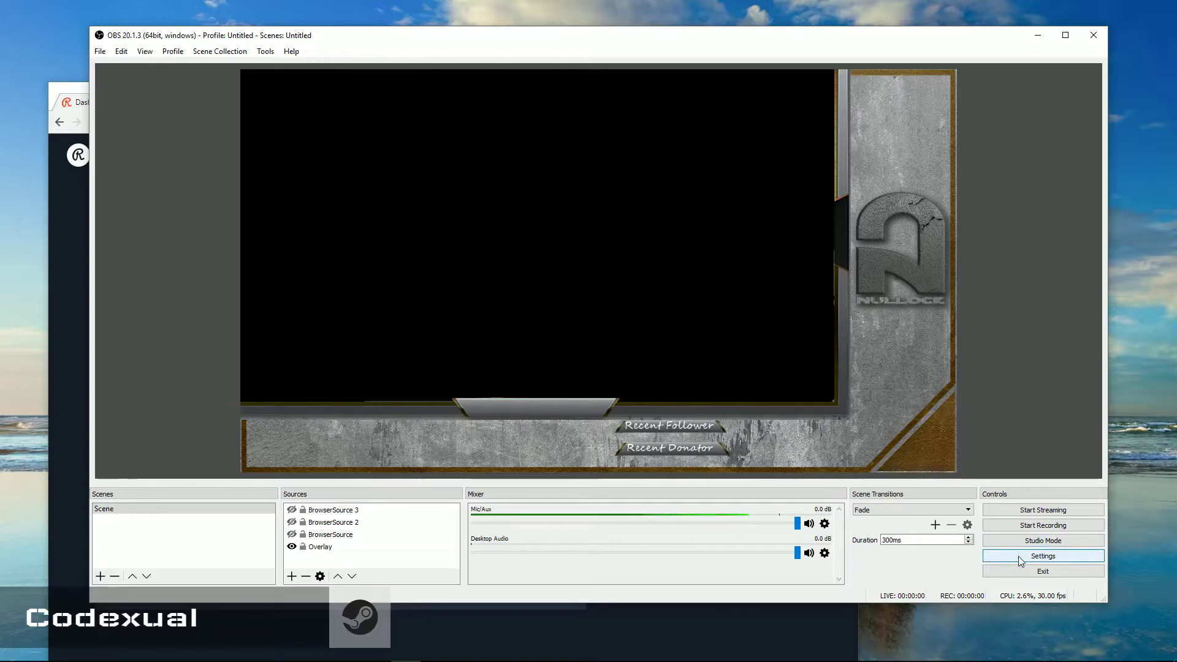
pyautogui.click(1021, 560)
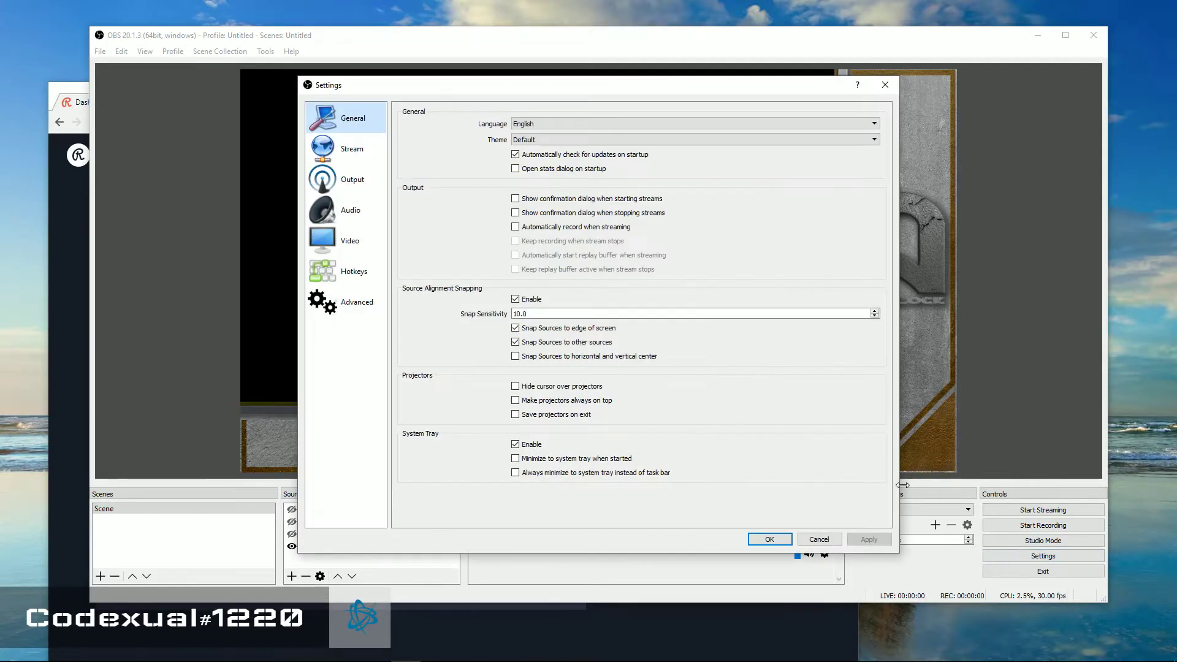
pyautogui.click(343, 149)
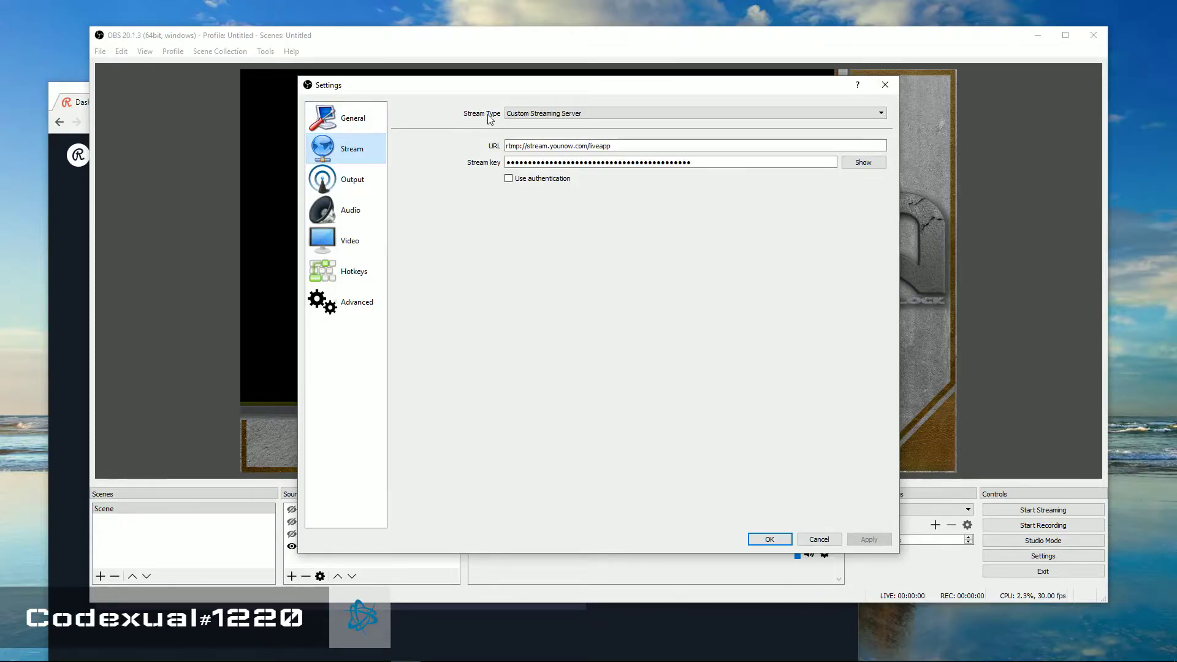
pyautogui.click(518, 114)
pyautogui.click(524, 116)
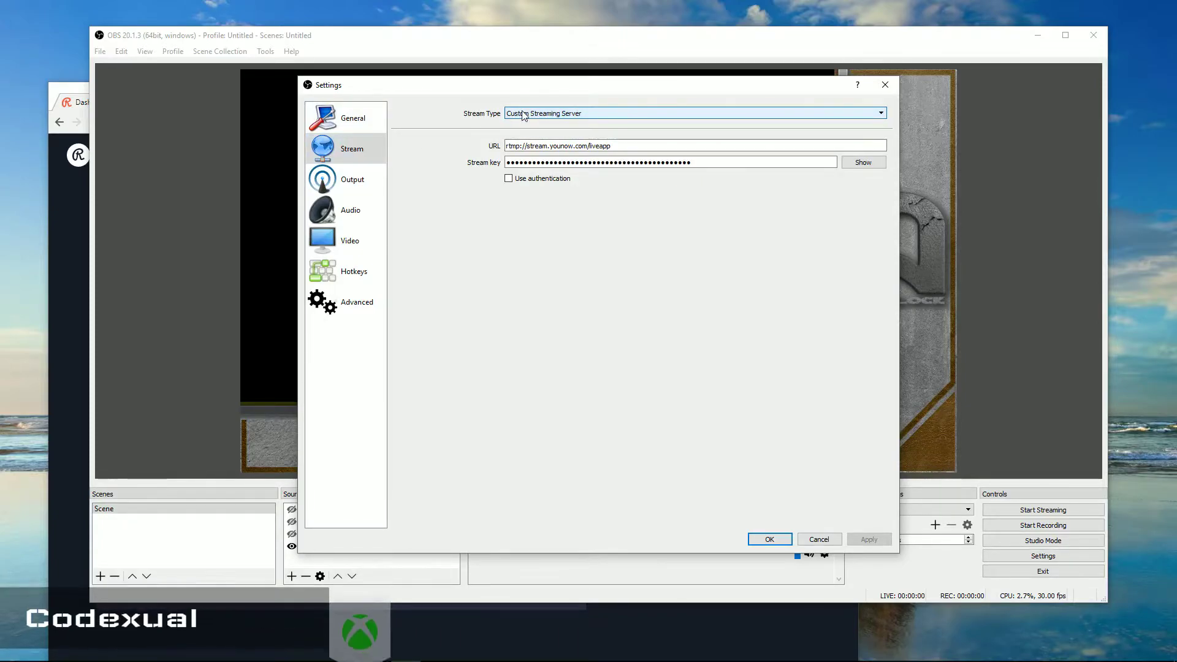
# - Keep the US-West (San Jose, CA) server and select rtmp://us-west.restream.io/live for copying
pyautogui.click(58, 250)
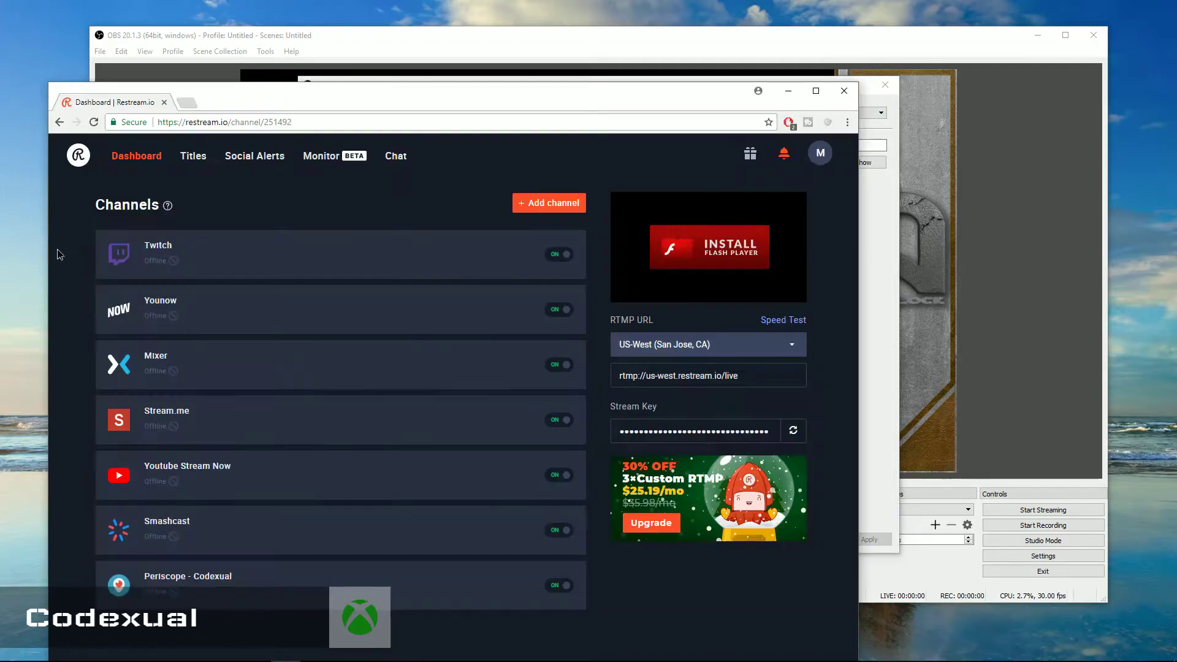
pyautogui.moveTo(261, 100); pyautogui.dragTo(265, 32)
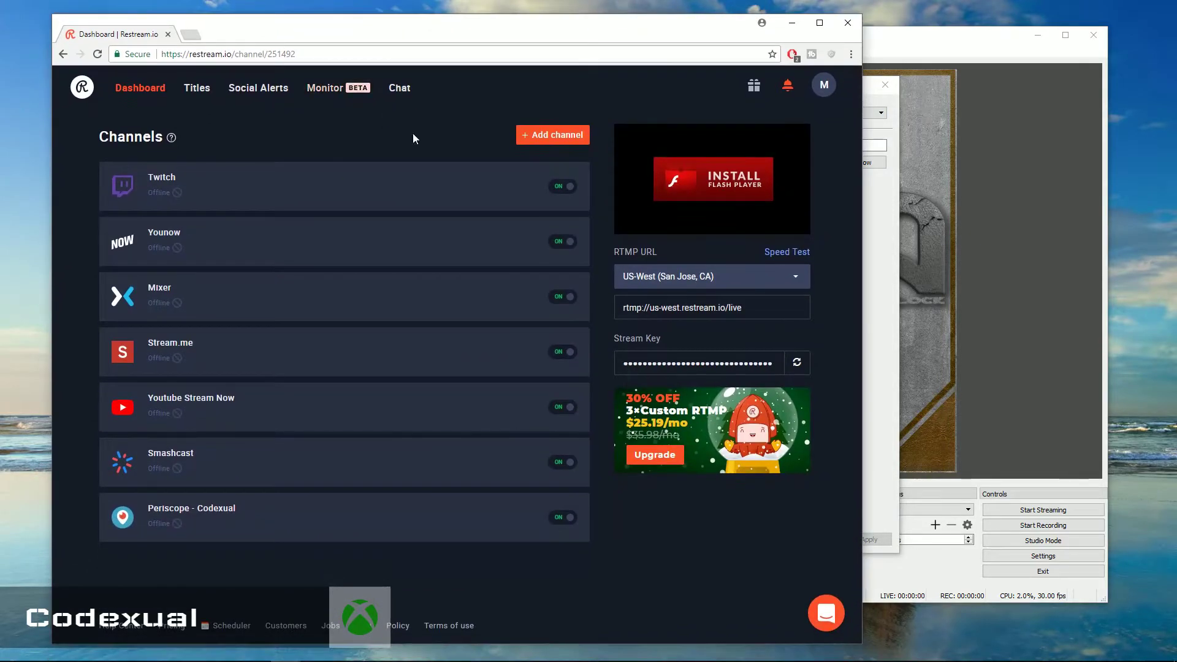
pyautogui.click(642, 288)
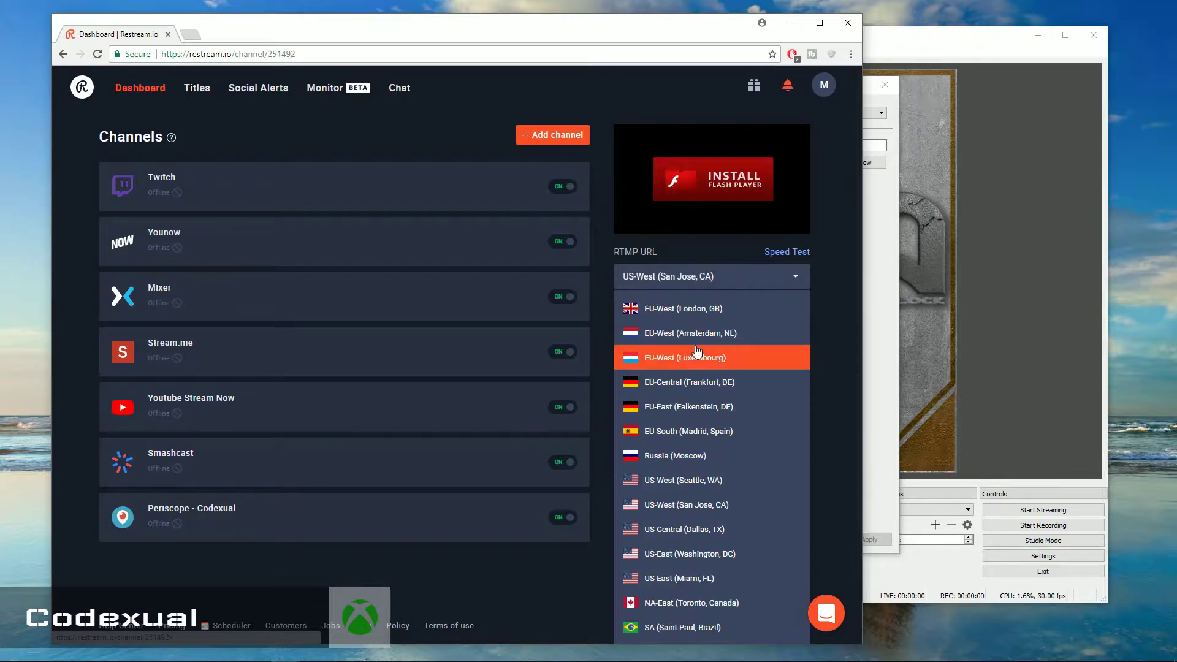
pyautogui.scroll(-2, 686, 353)
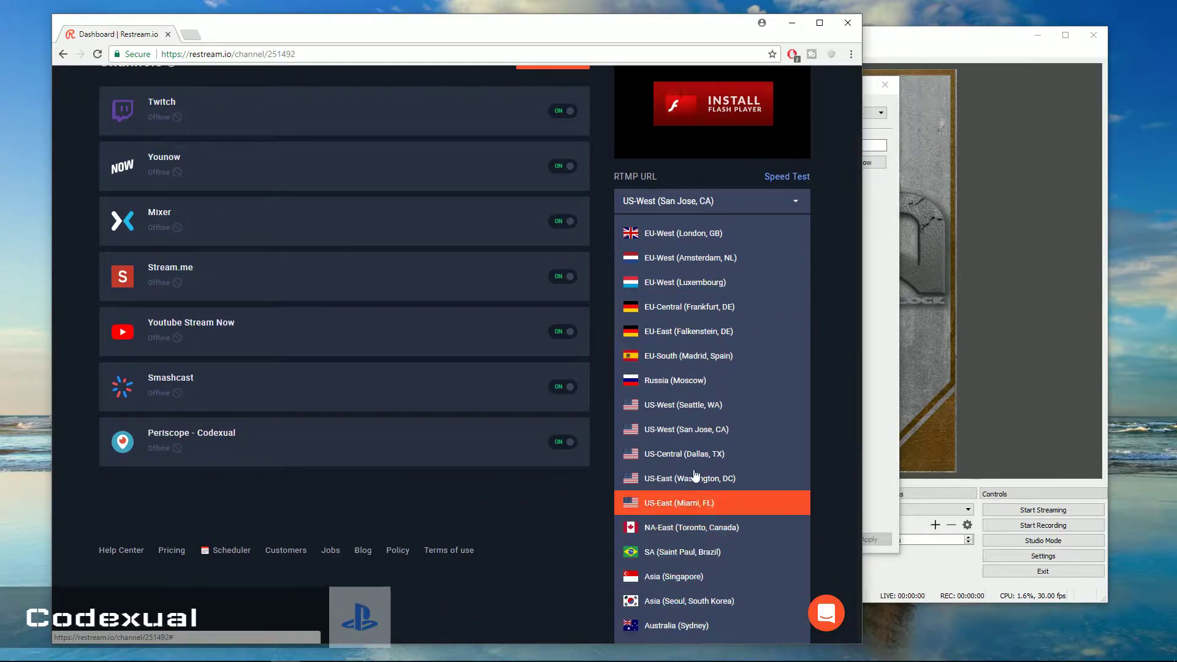
pyautogui.click(853, 202)
pyautogui.click(798, 282)
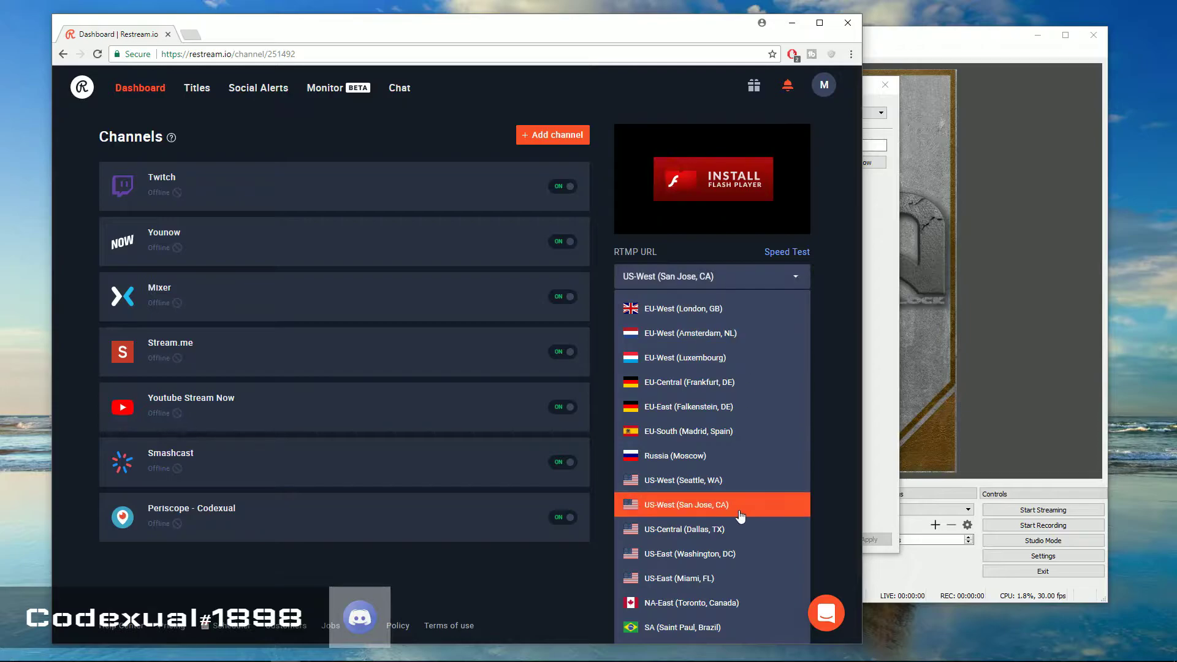
pyautogui.scroll(-1, 741, 518)
pyautogui.click(840, 238)
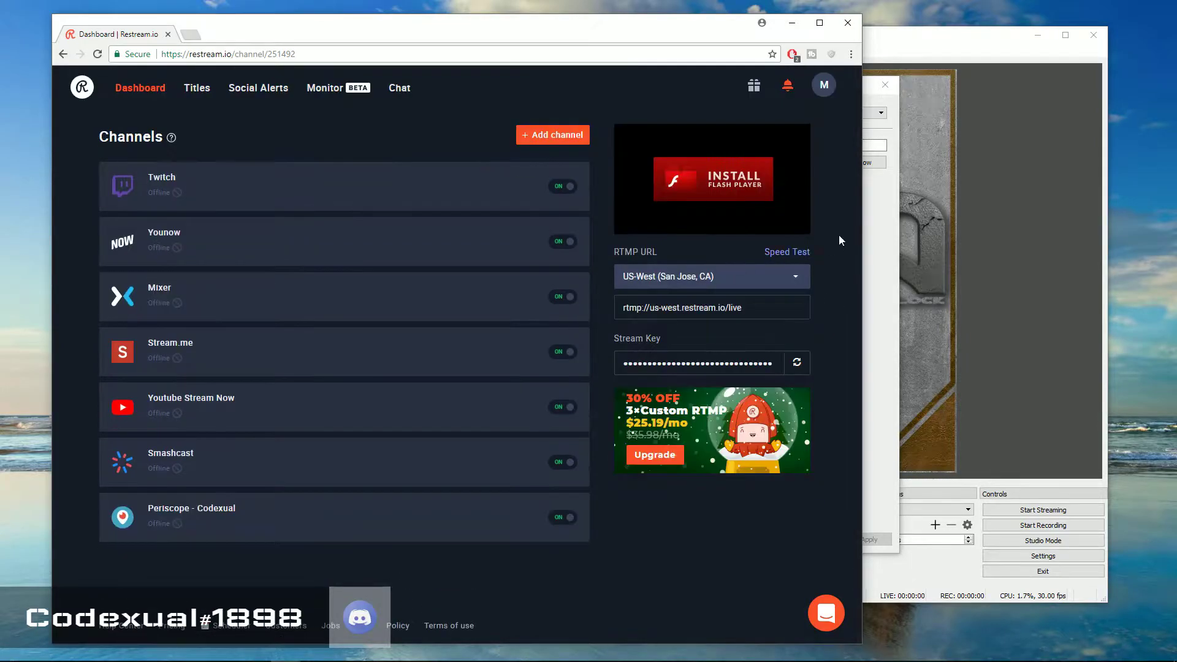
pyautogui.click(705, 307)
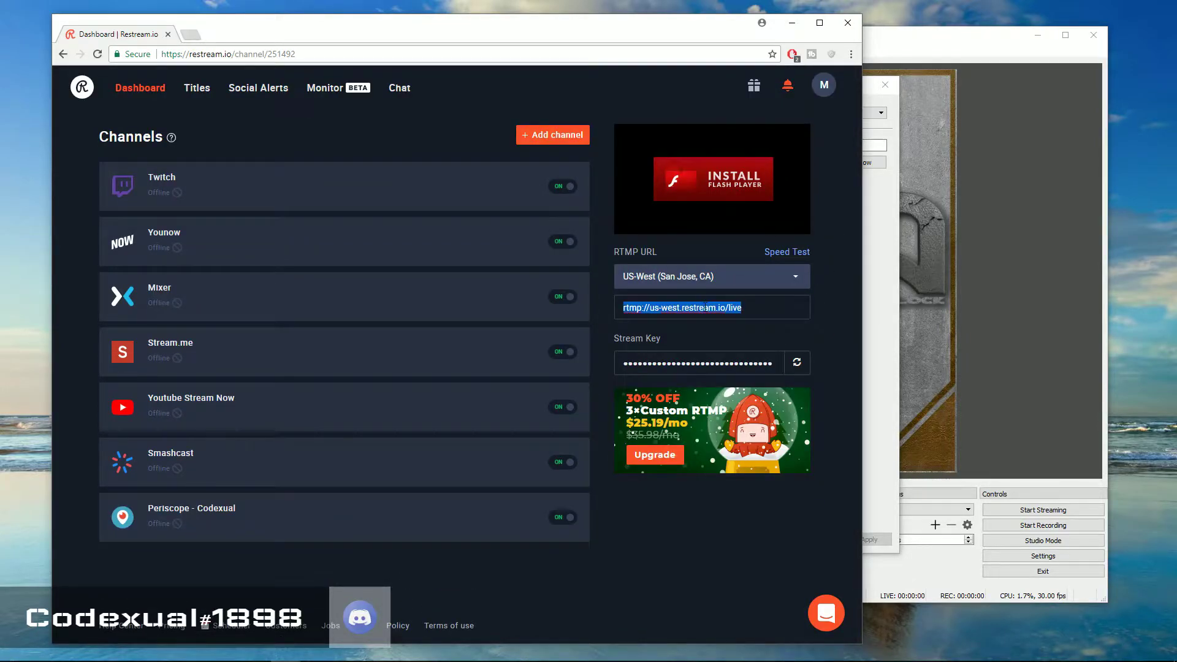
pyautogui.rightClick(638, 307)
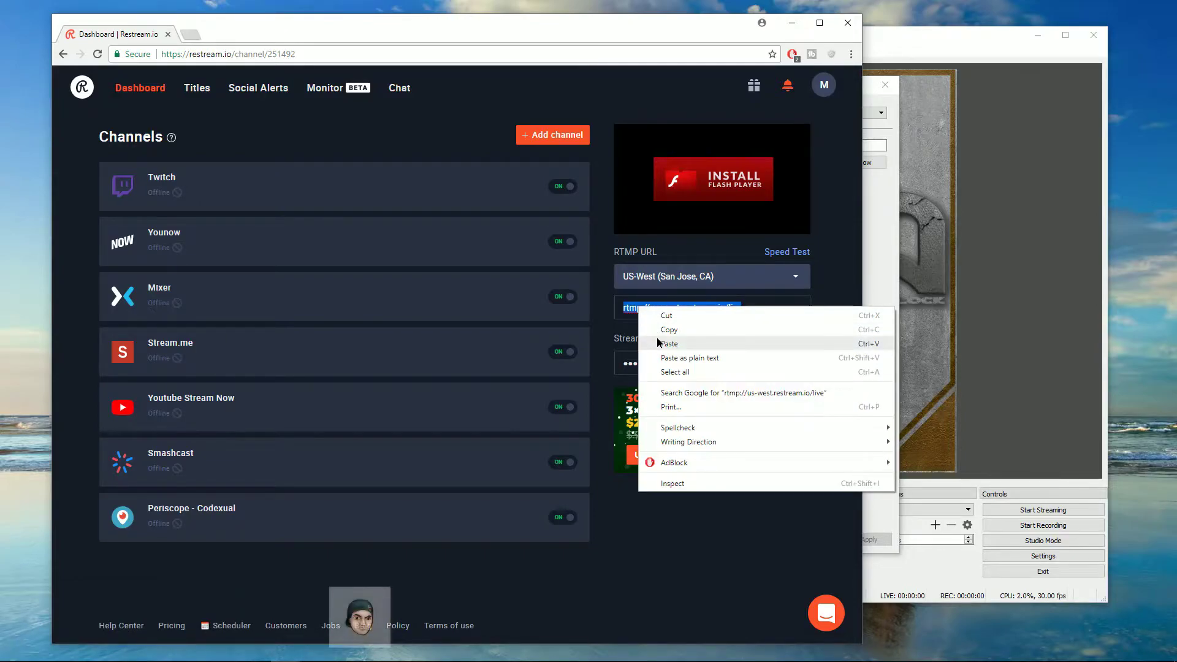
# - Paste rtmp://us-west.restream.io/live over OBS's younow server URL, then cancel out of Settings
pyautogui.click(659, 325)
pyautogui.click(874, 224)
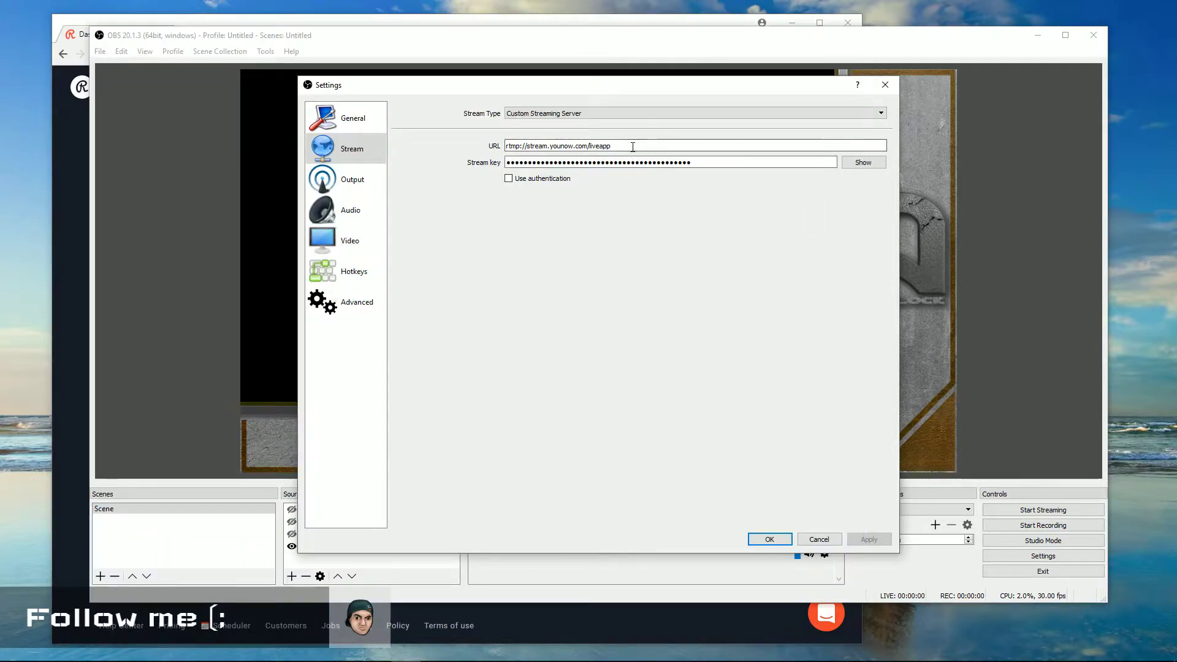
pyautogui.moveTo(630, 145); pyautogui.dragTo(450, 144)
pyautogui.hotkey('ctrl', 'v')
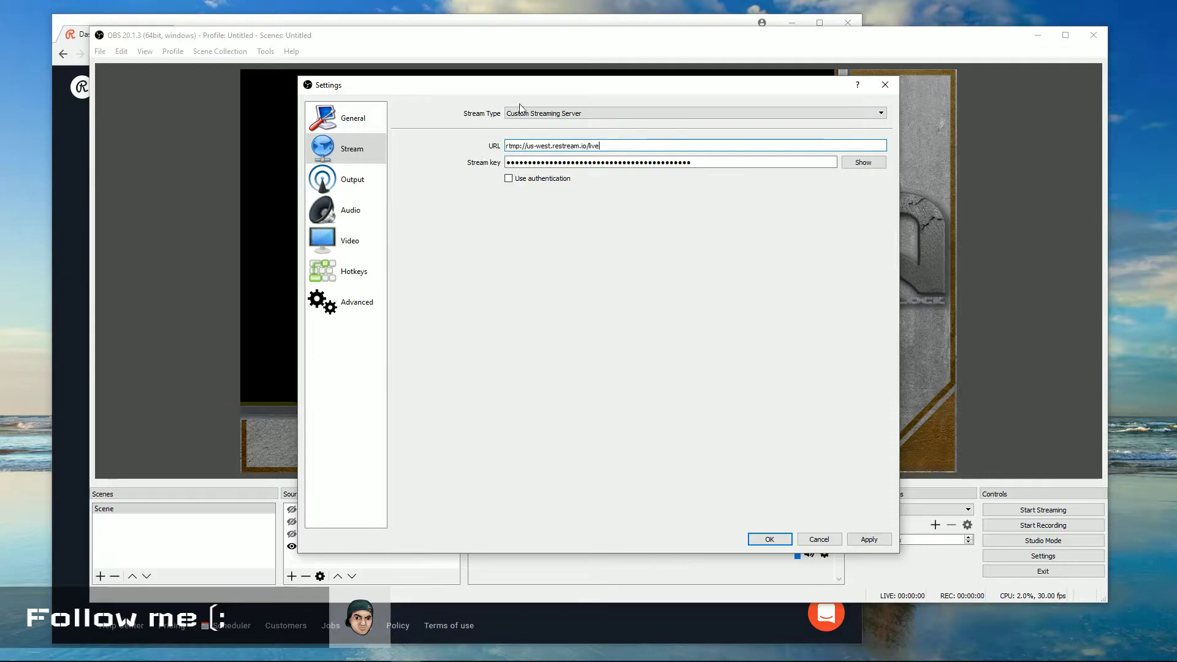
pyautogui.moveTo(521, 87); pyautogui.dragTo(659, 135)
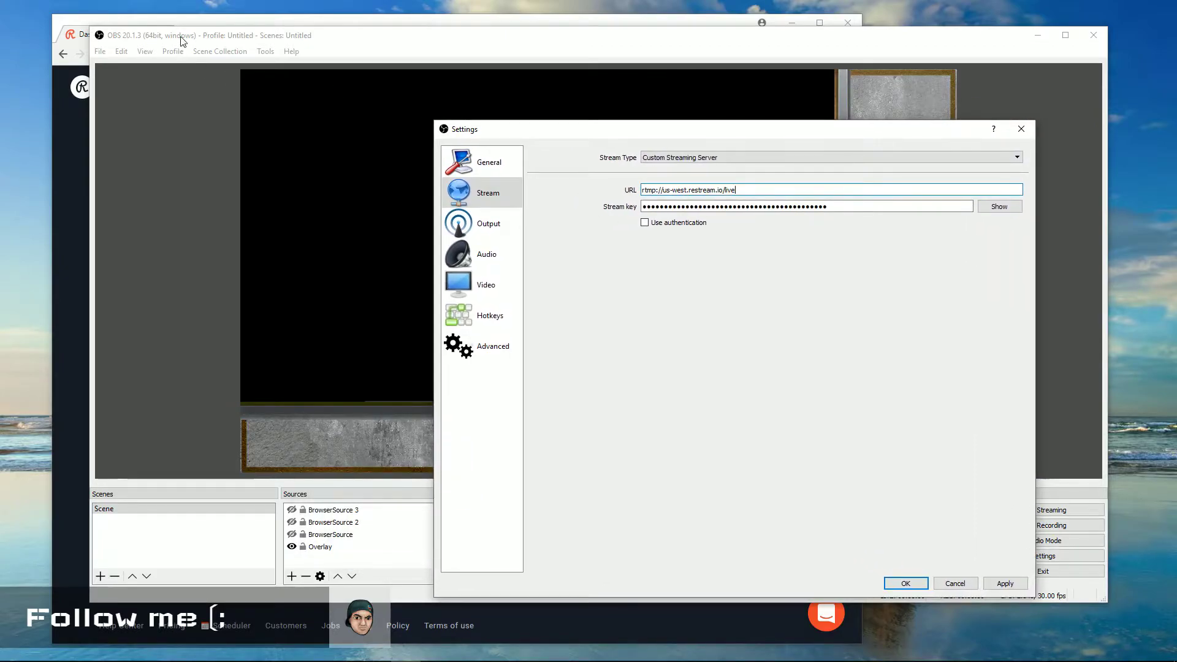
pyautogui.click(240, 23)
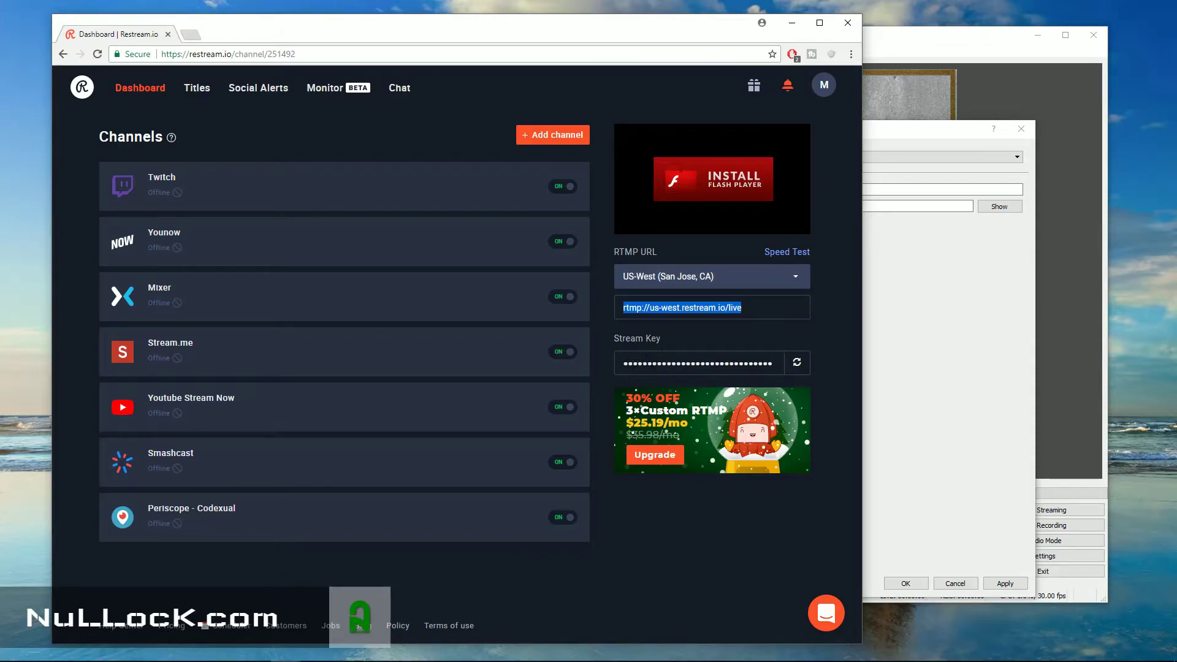
pyautogui.click(935, 304)
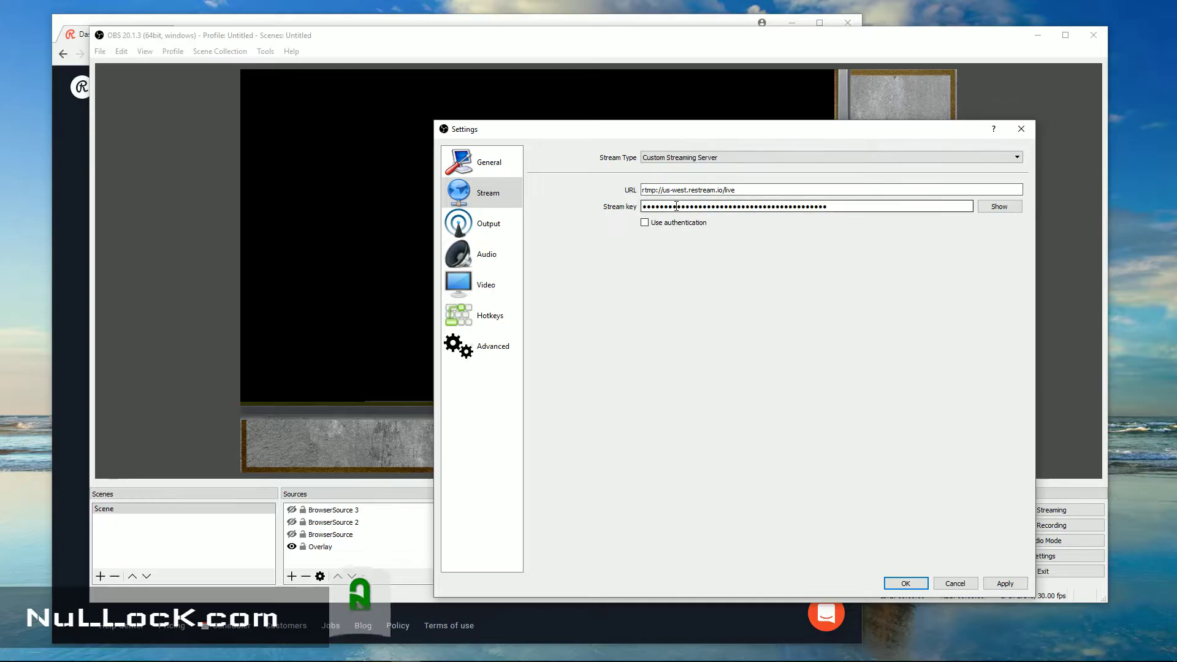
pyautogui.click(976, 590)
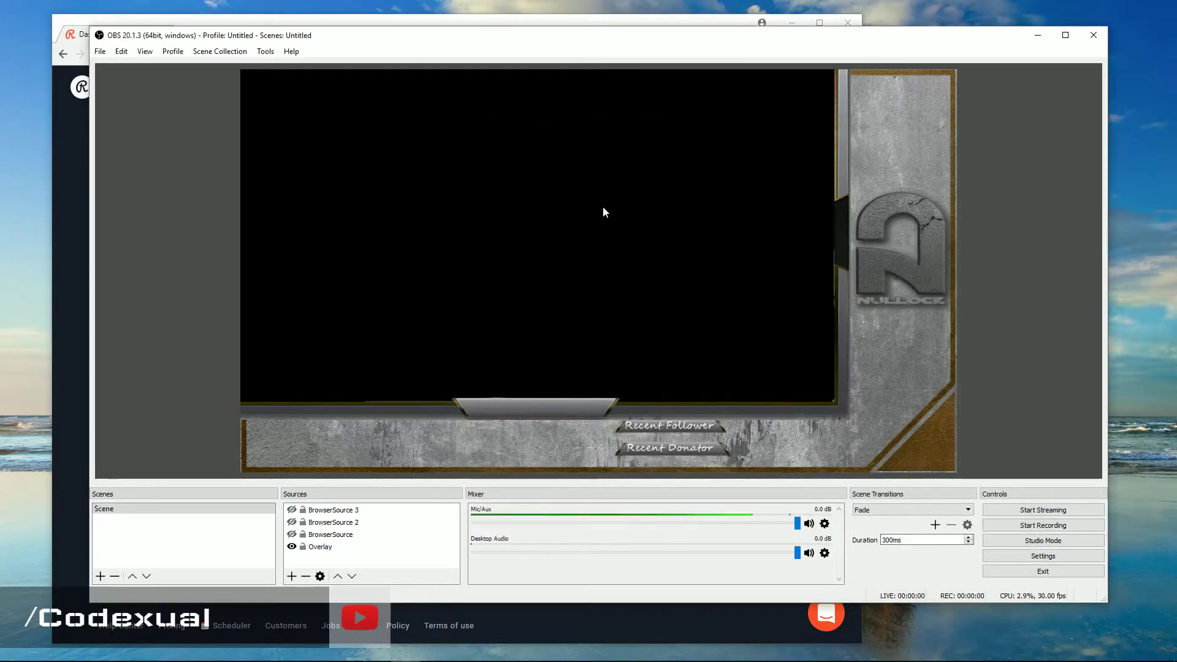
# - Rearrange the OBS and browser windows, leaving Restream's dashboard in front
pyautogui.moveTo(489, 42); pyautogui.dragTo(522, 38)
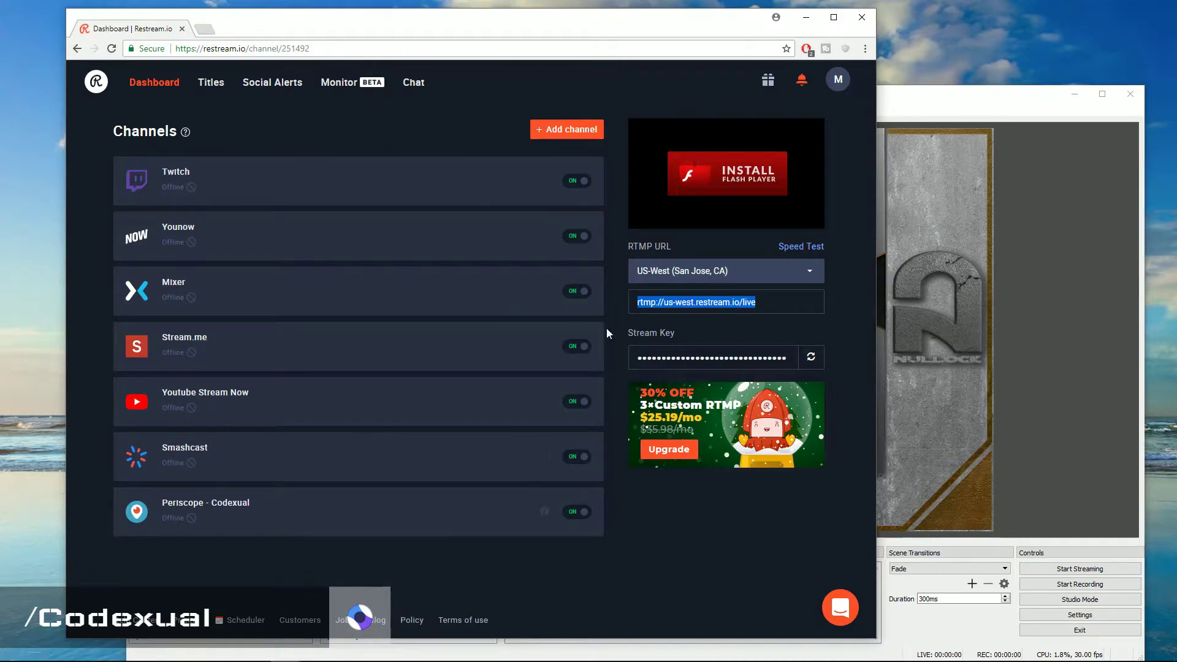
pyautogui.moveTo(921, 106); pyautogui.dragTo(897, 76)
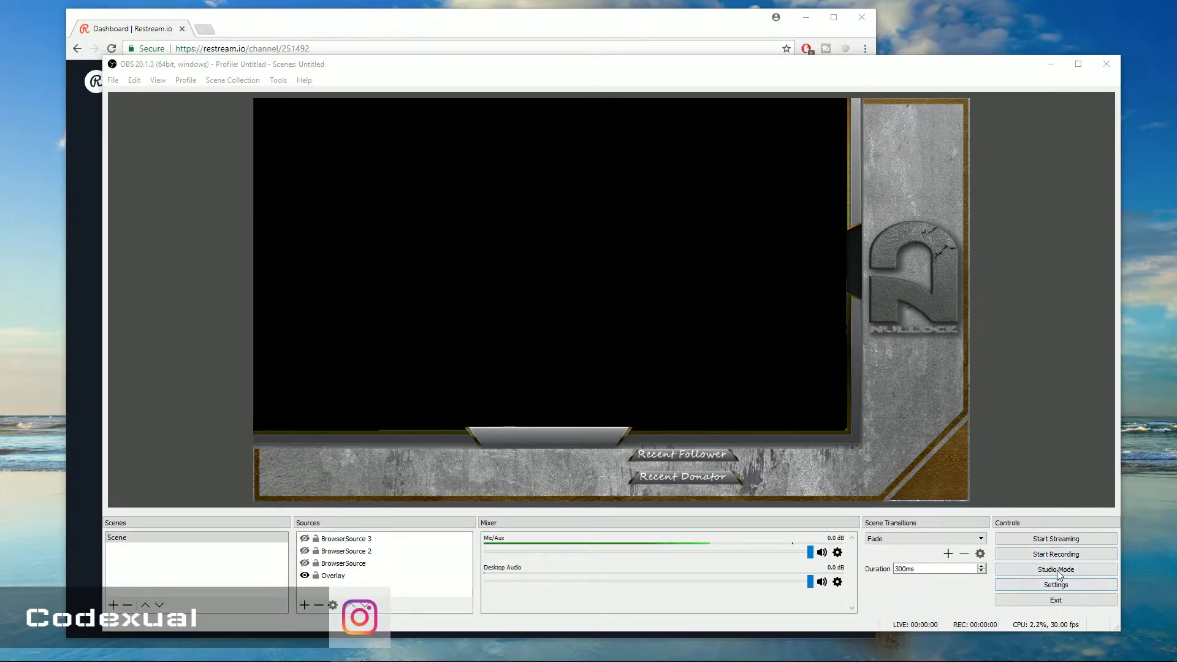
pyautogui.moveTo(394, 13); pyautogui.dragTo(360, 11)
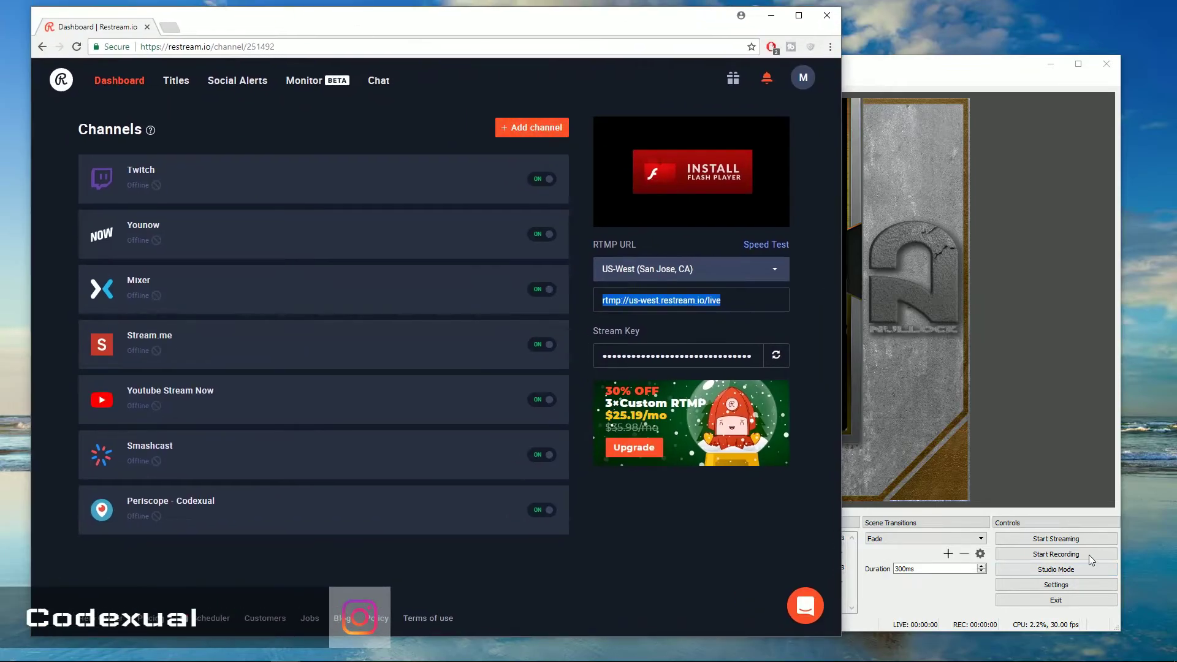
# - Set OBS's stream type to Streaming Services with Twitch, then bring Restream's dashboard forward
pyautogui.click(1056, 584)
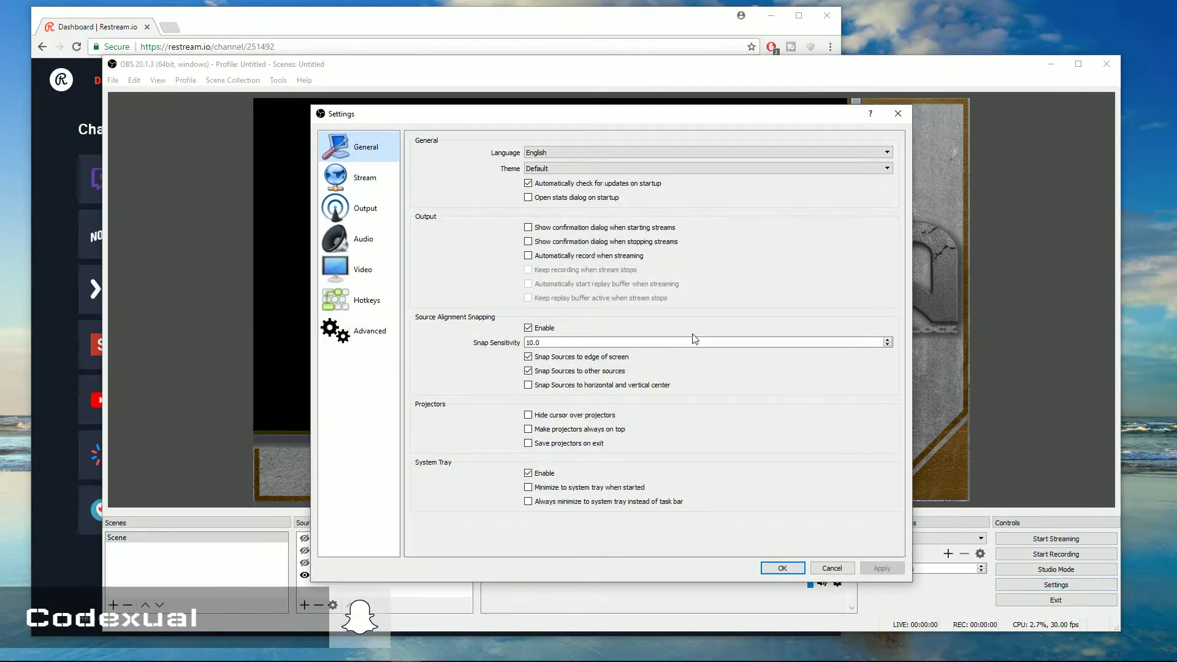
pyautogui.click(362, 177)
pyautogui.click(544, 143)
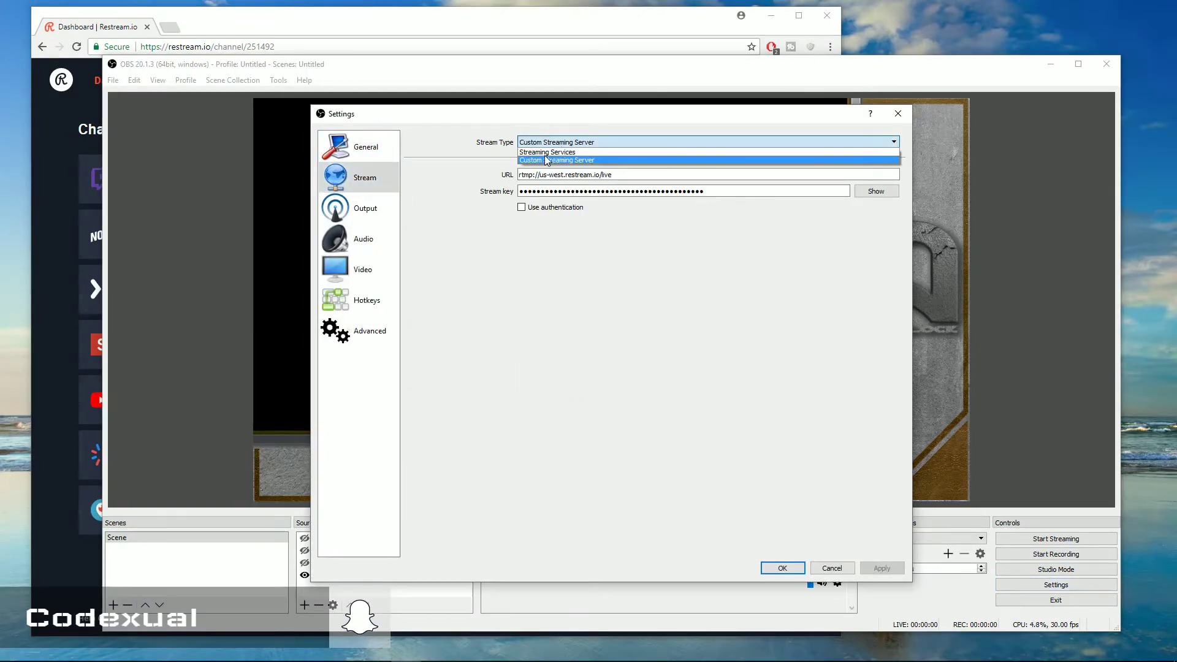
pyautogui.click(546, 152)
pyautogui.click(583, 175)
pyautogui.click(583, 175)
pyautogui.moveTo(535, 120); pyautogui.dragTo(597, 52)
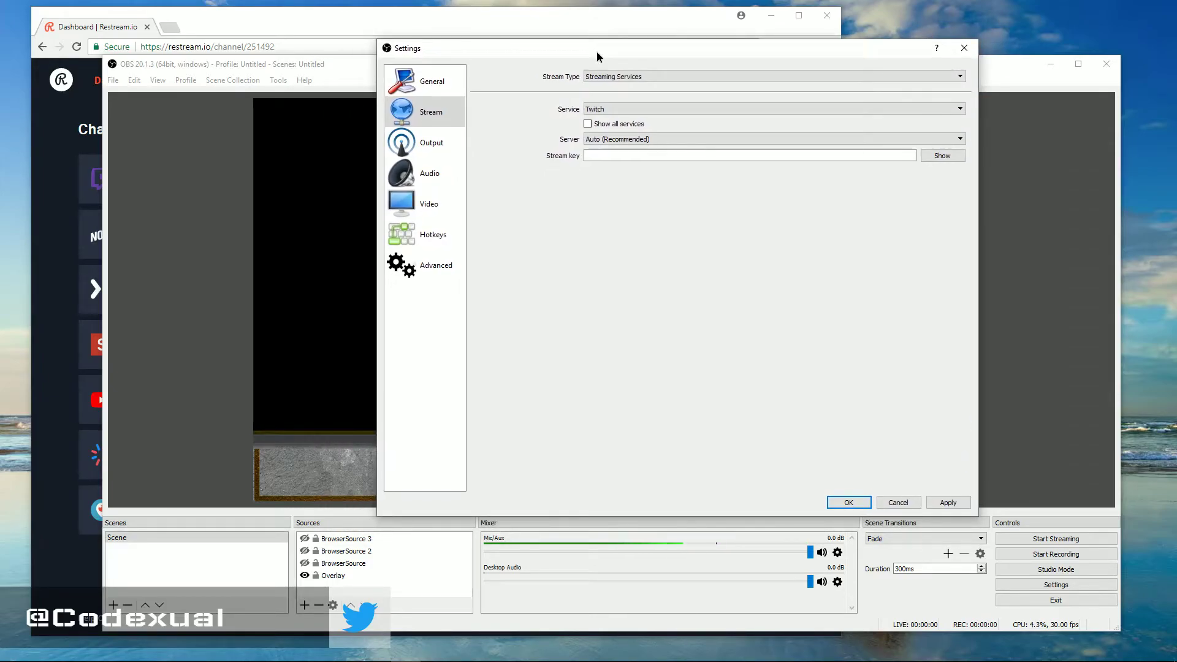
pyautogui.moveTo(252, 23); pyautogui.dragTo(346, 28)
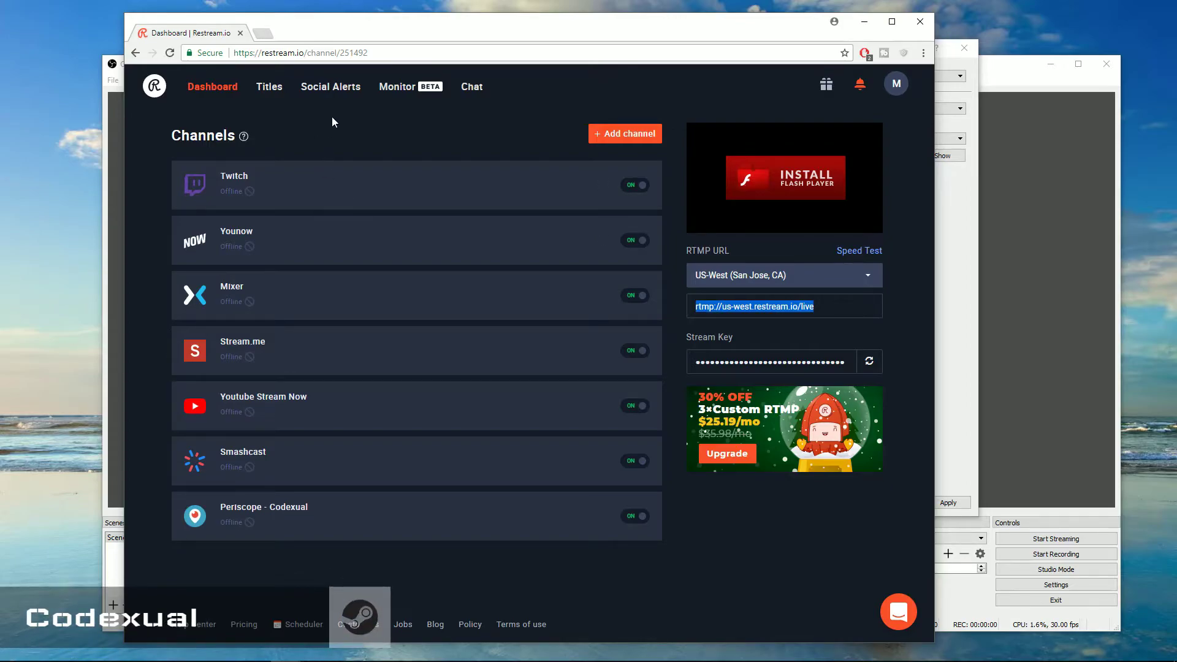
# - Bring XSplit forward and inspect Scene 1's Follow me banner and Image Slideshow sources
pyautogui.moveTo(370, 28); pyautogui.dragTo(325, 30)
pyautogui.hotkey('alt', 'Tab')
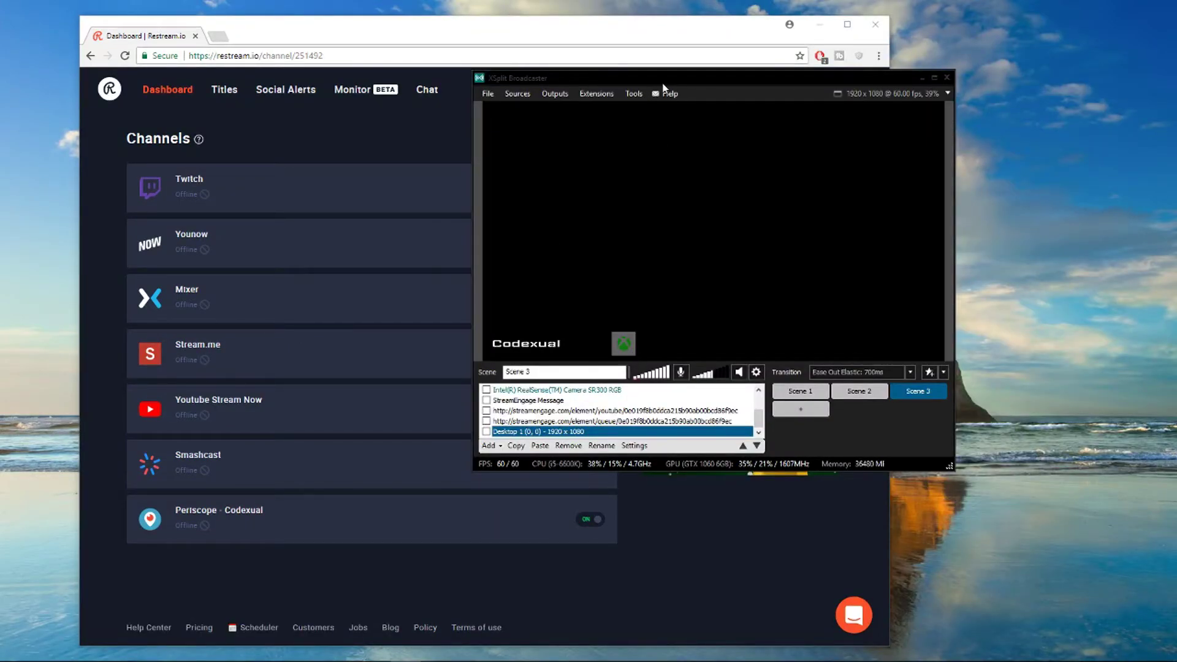
pyautogui.moveTo(666, 86); pyautogui.dragTo(579, 84)
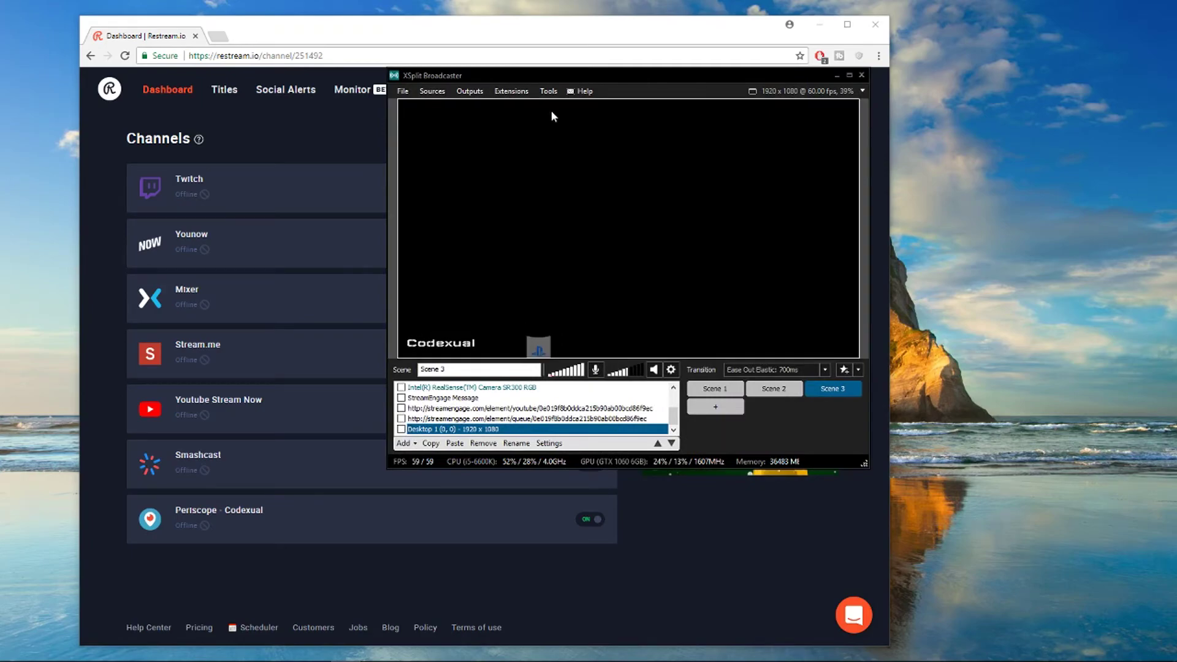
pyautogui.click(715, 388)
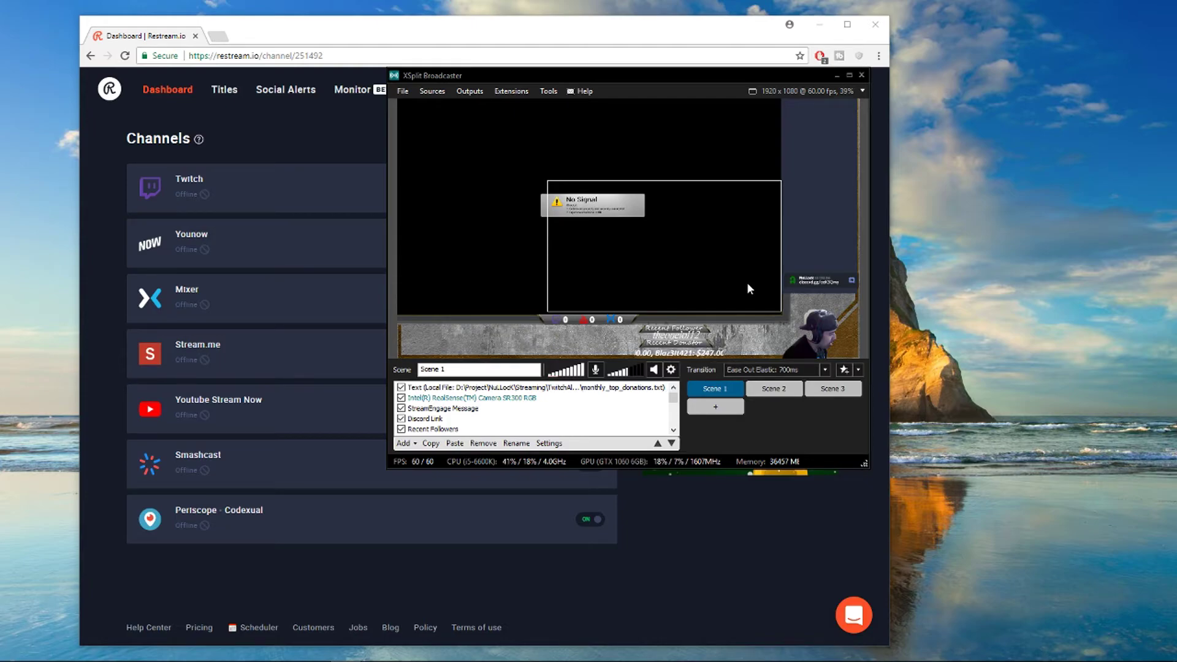
pyautogui.click(582, 341)
pyautogui.click(581, 340)
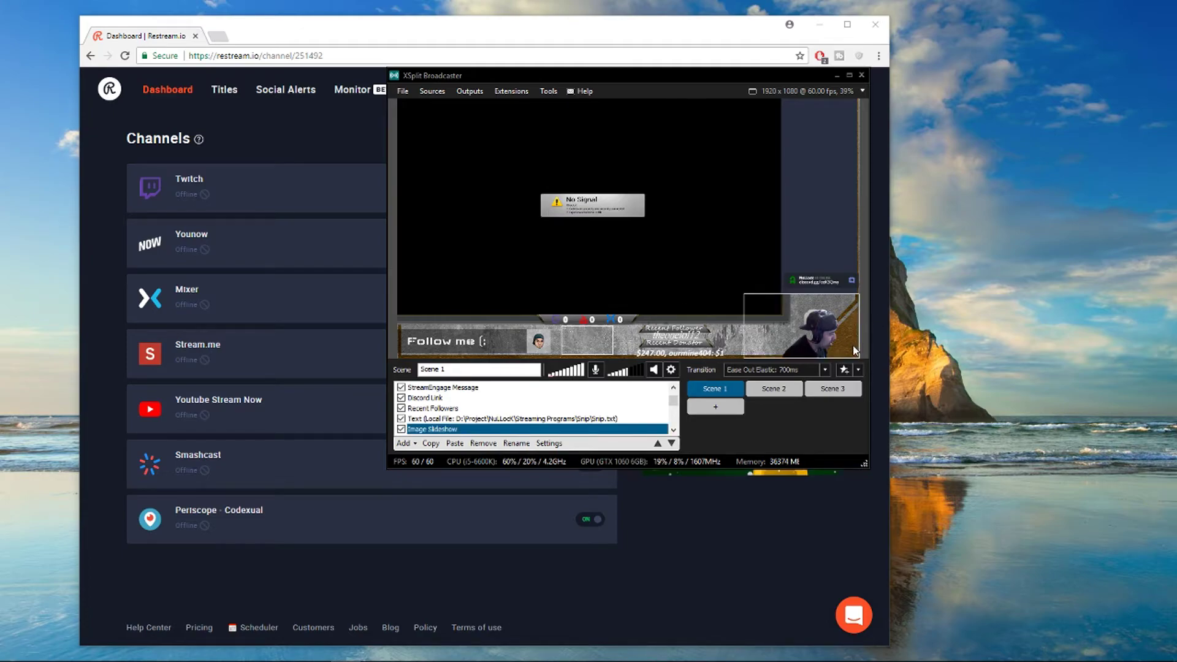
# - Uncheck the Green Screen video source in Scene 3 and open the Outputs menu
pyautogui.click(832, 392)
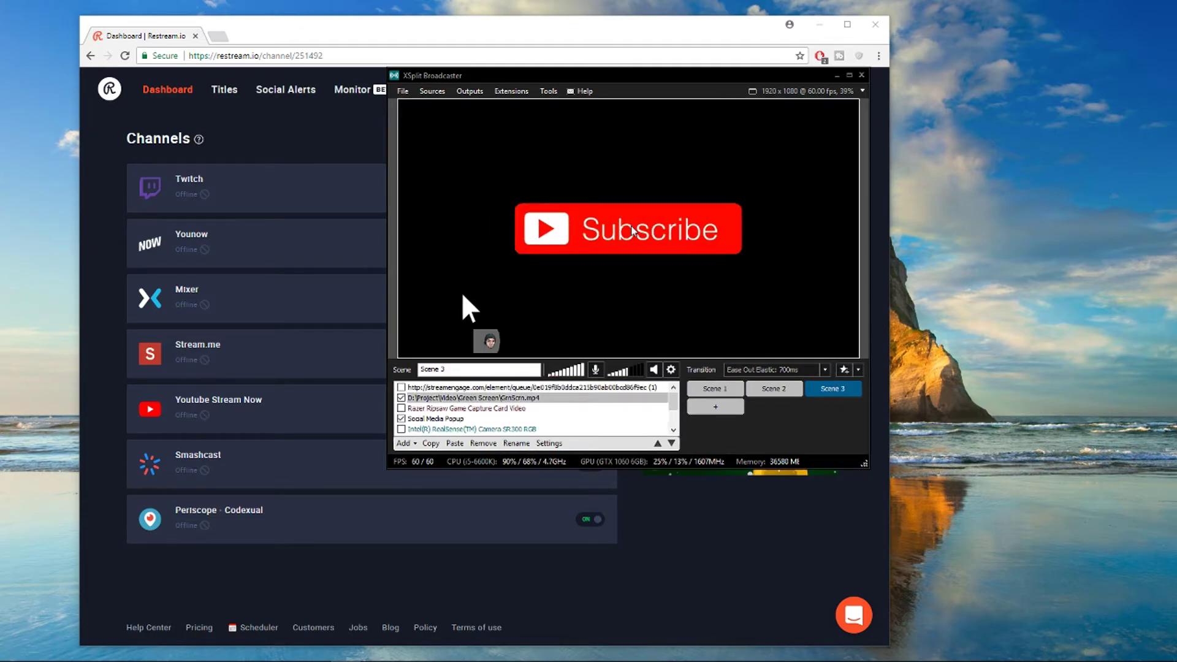
pyautogui.click(402, 398)
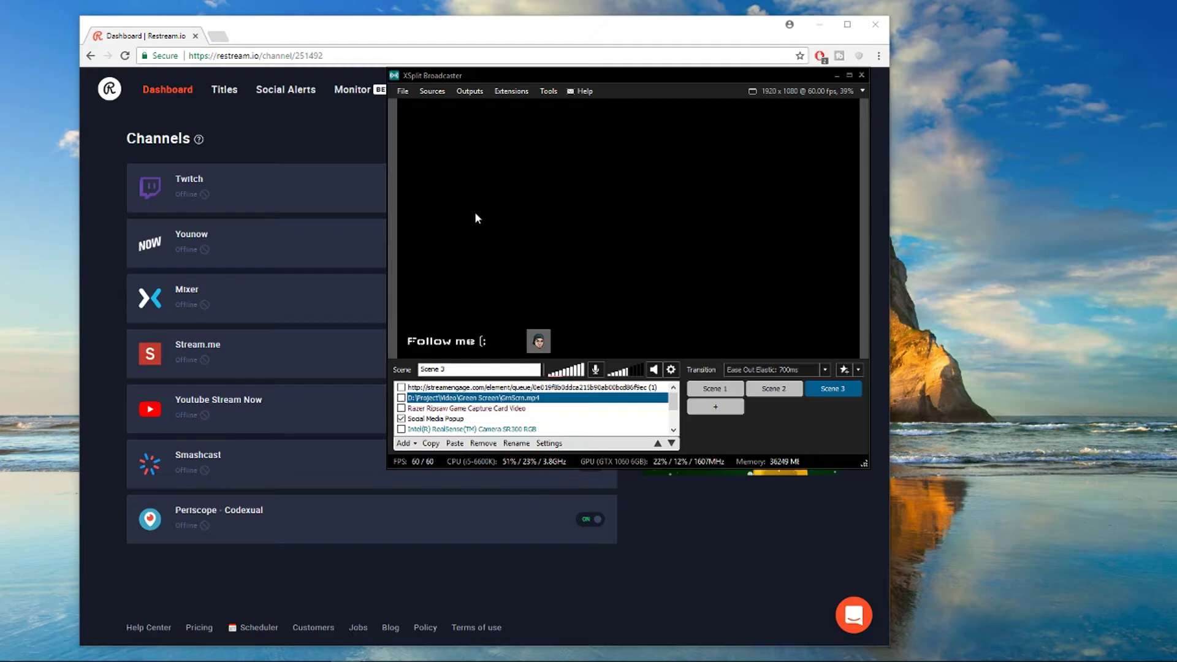
pyautogui.click(469, 91)
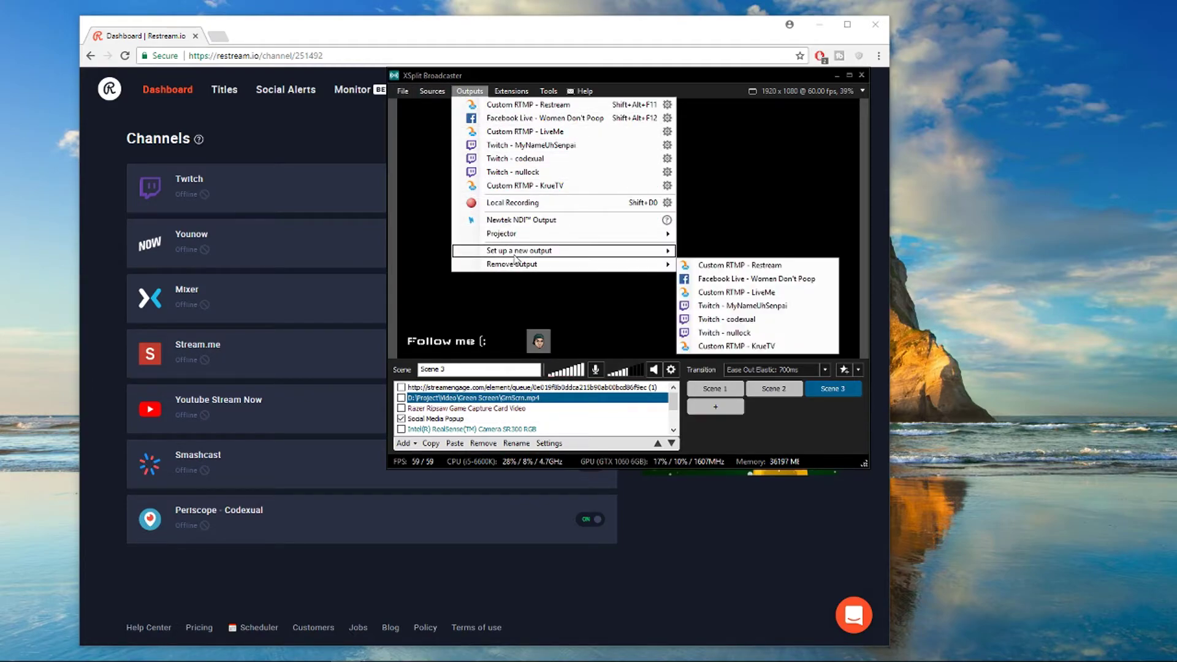
# - Create a new Custom RTMP output in XSplit and name it Restream
pyautogui.moveTo(554, 252)
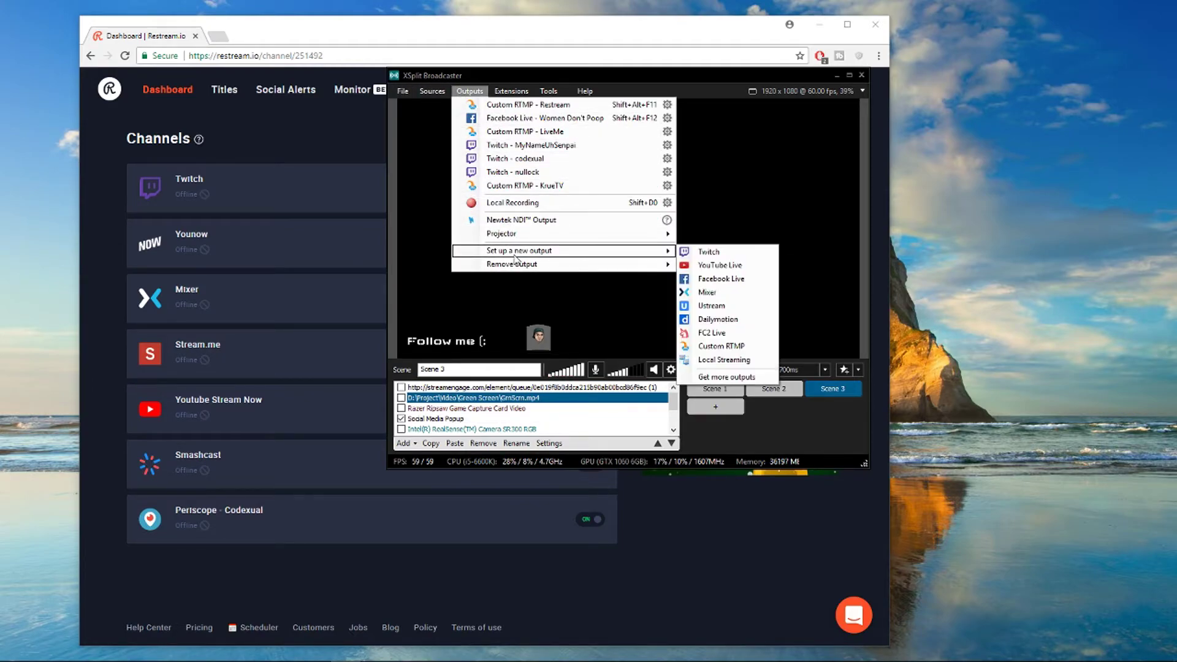
pyautogui.click(715, 347)
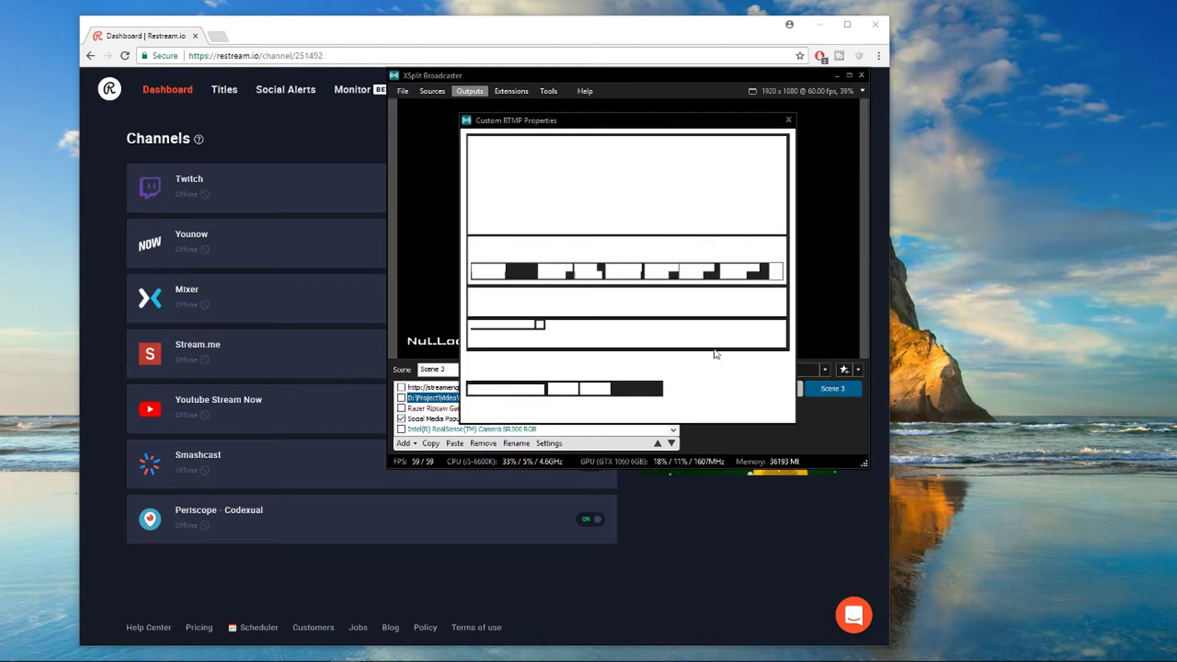
pyautogui.moveTo(508, 126); pyautogui.dragTo(507, 118)
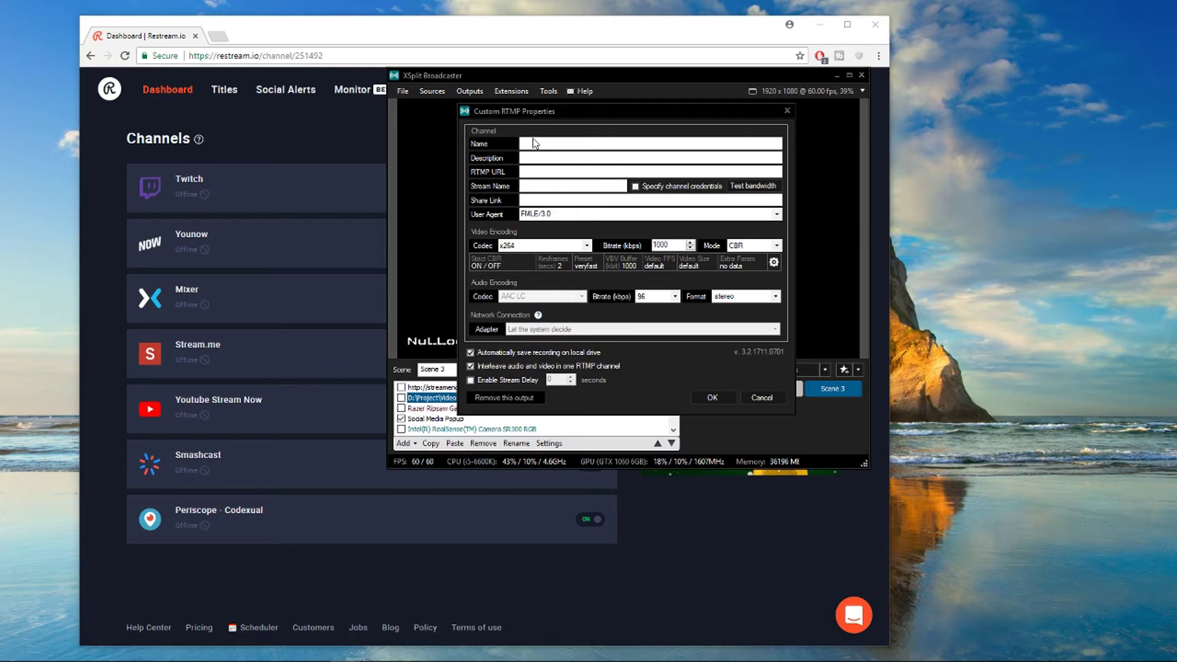
pyautogui.write('Restream')
# - Copy Restream's RTMP URL and paste rtmp://us-west.restream.io/live into the RTMP URL field
pyautogui.moveTo(520, 35); pyautogui.dragTo(253, 52)
pyautogui.rightClick(417, 328)
pyautogui.click(463, 344)
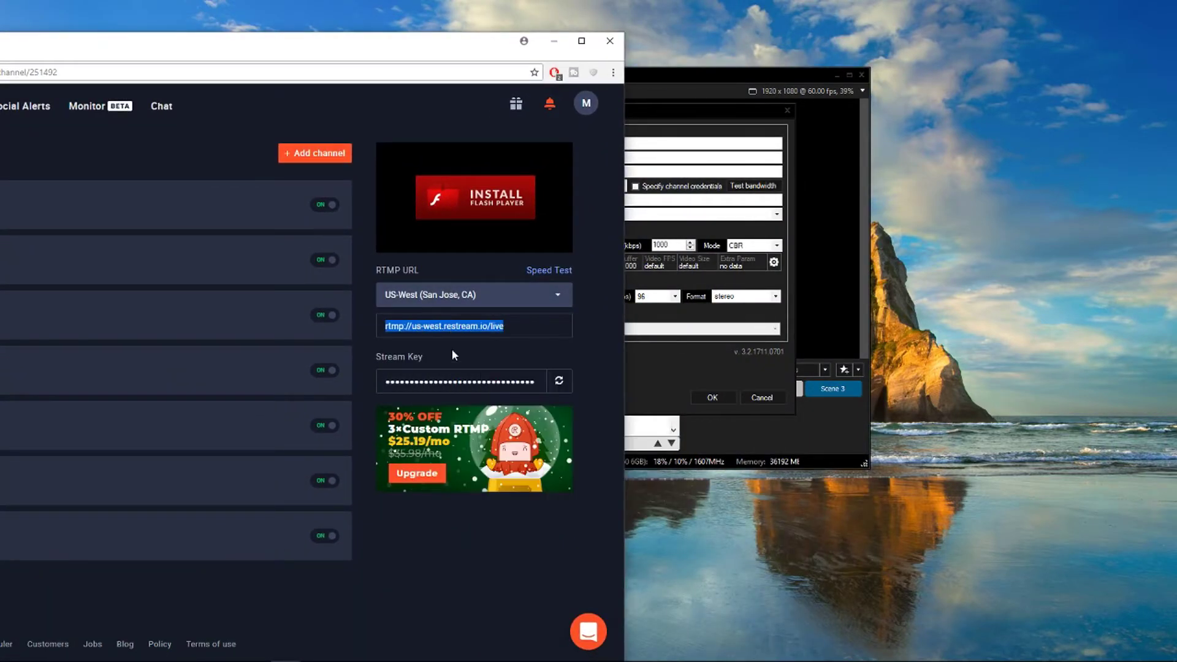
pyautogui.click(664, 160)
pyautogui.rightClick(541, 171)
pyautogui.click(564, 225)
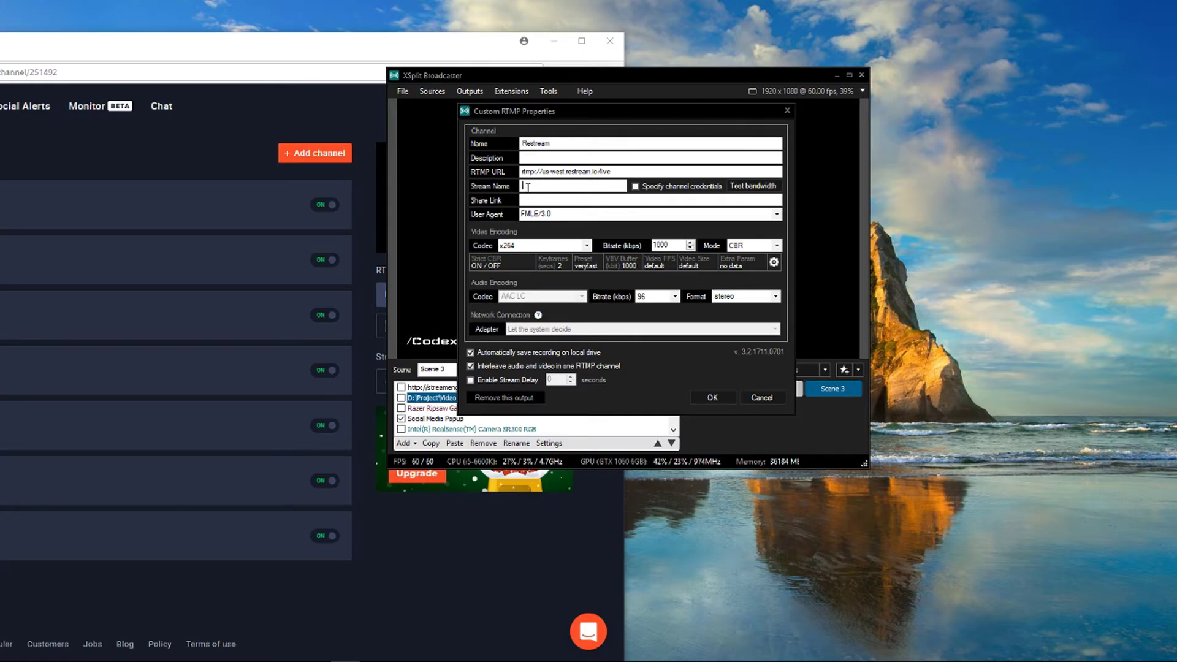
# - Reveal and select the stream key on the Restream dashboard for the Stream Name field
pyautogui.click(556, 186)
pyautogui.moveTo(393, 49); pyautogui.dragTo(216, 38)
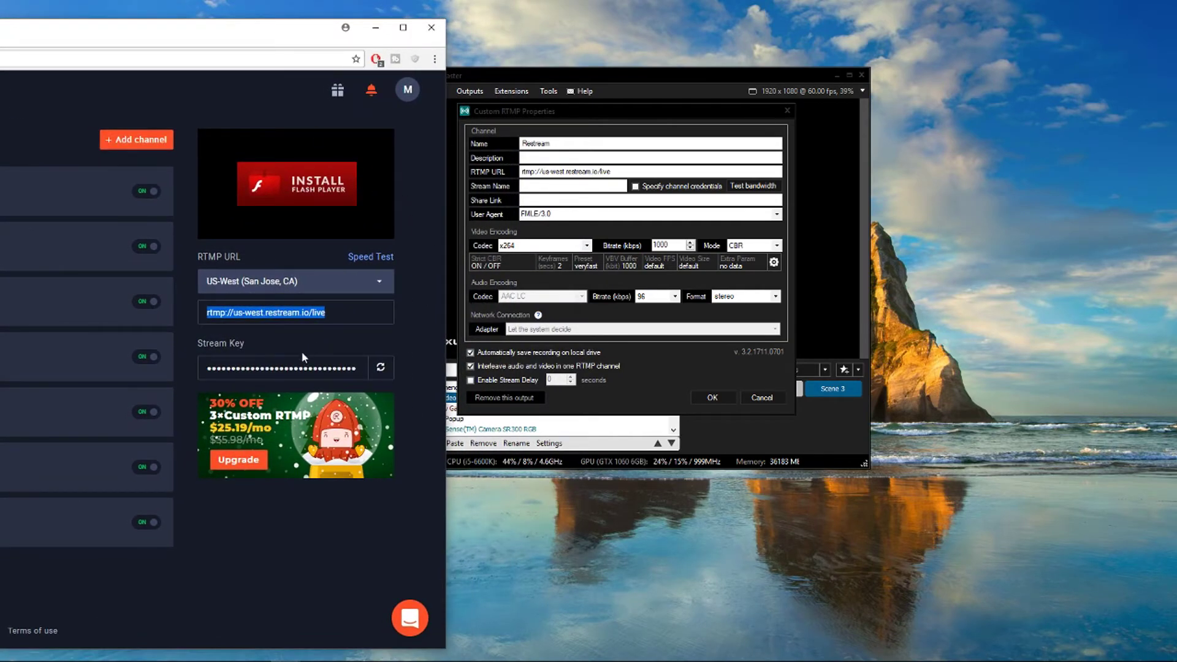
pyautogui.click(208, 344)
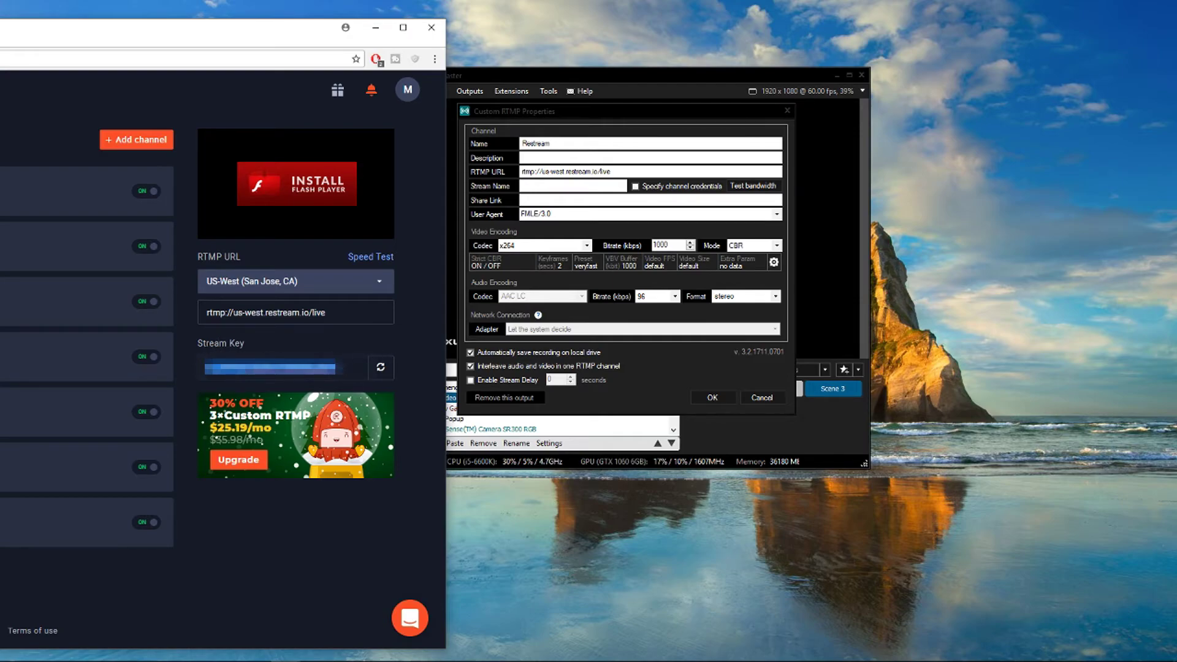
pyautogui.click(545, 182)
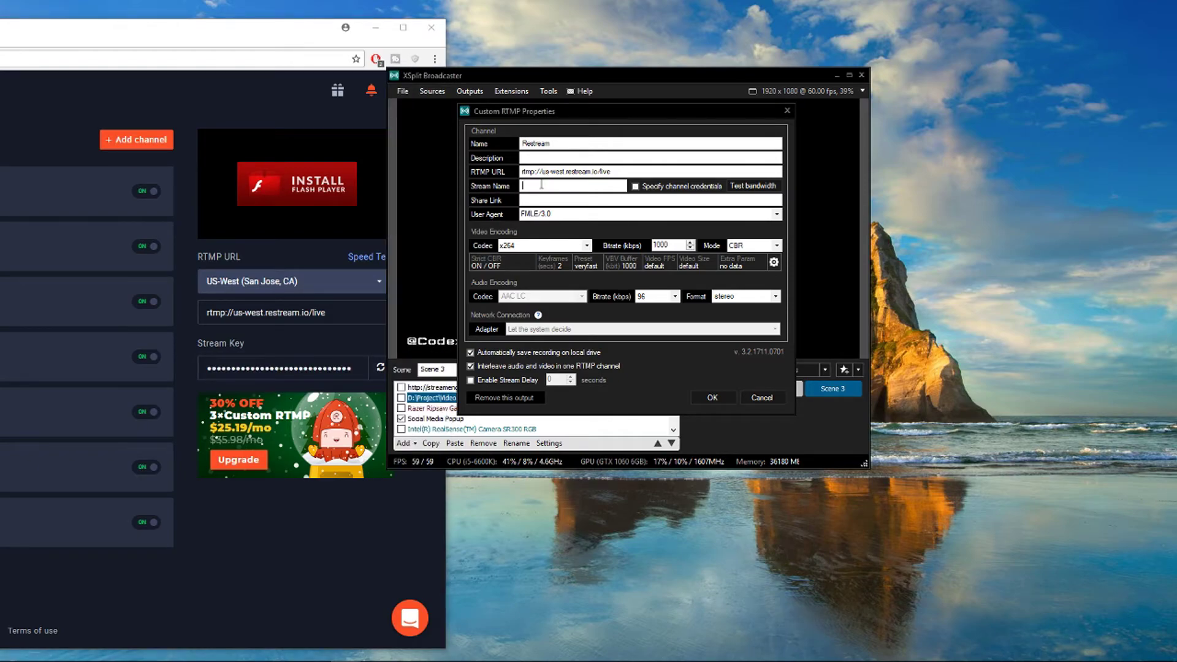
# - Attempt to save the Restream output, dismiss the warning, cancel, and reopen the outputs list
pyautogui.click(713, 401)
pyautogui.click(712, 281)
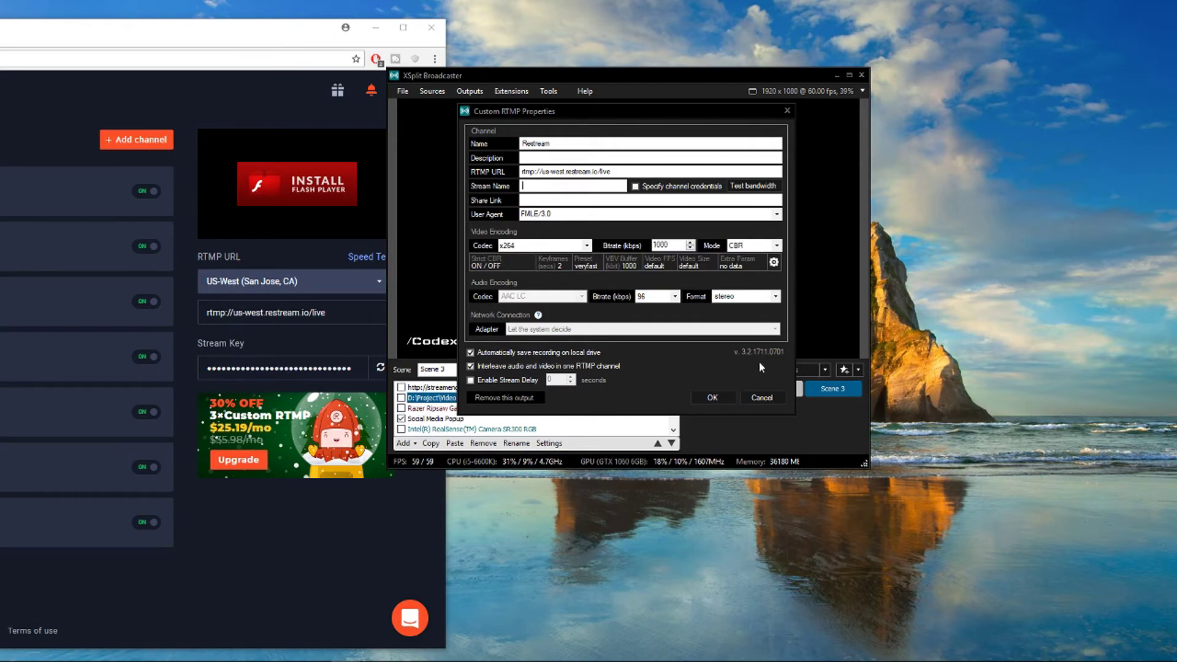
pyautogui.click(762, 397)
pyautogui.click(461, 92)
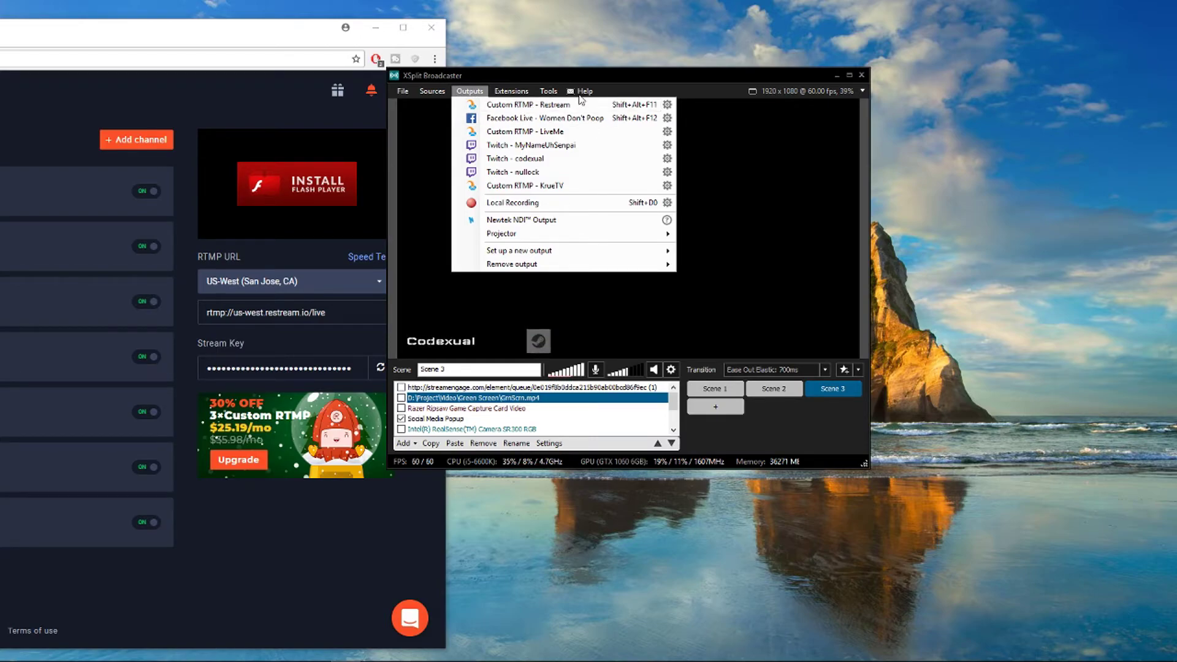
# - Close XSplit's outputs list and move the Restream dashboard window to the screen centre
pyautogui.click(543, 74)
pyautogui.moveTo(301, 41); pyautogui.dragTo(747, 27)
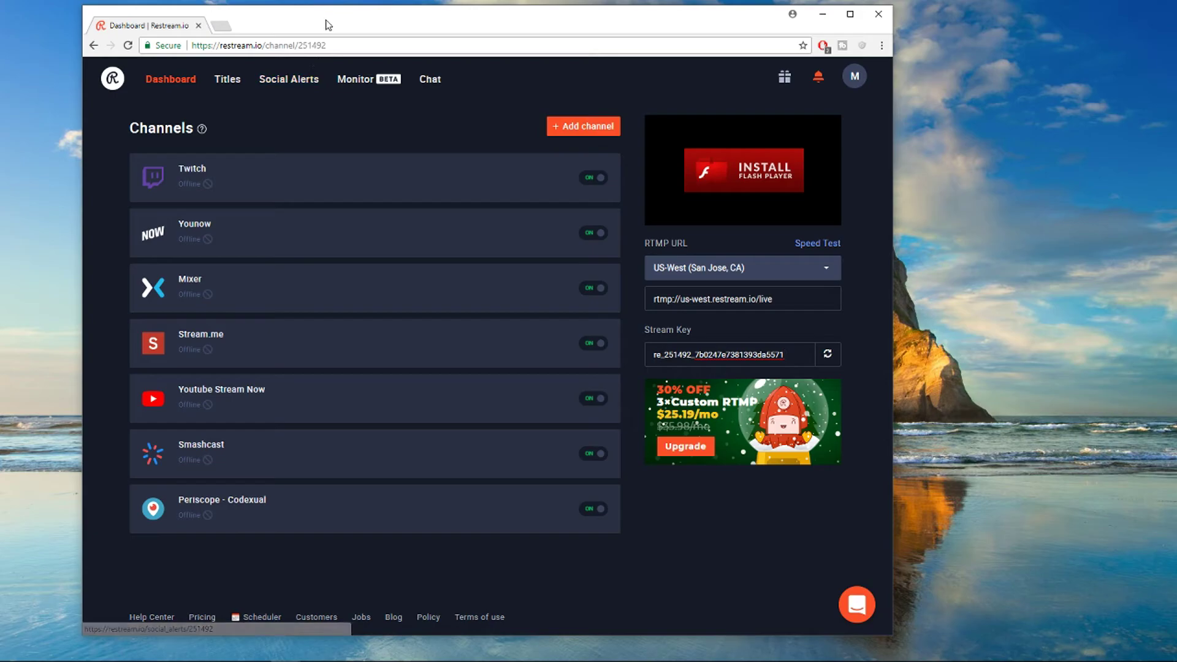
pyautogui.moveTo(325, 23); pyautogui.dragTo(424, 24)
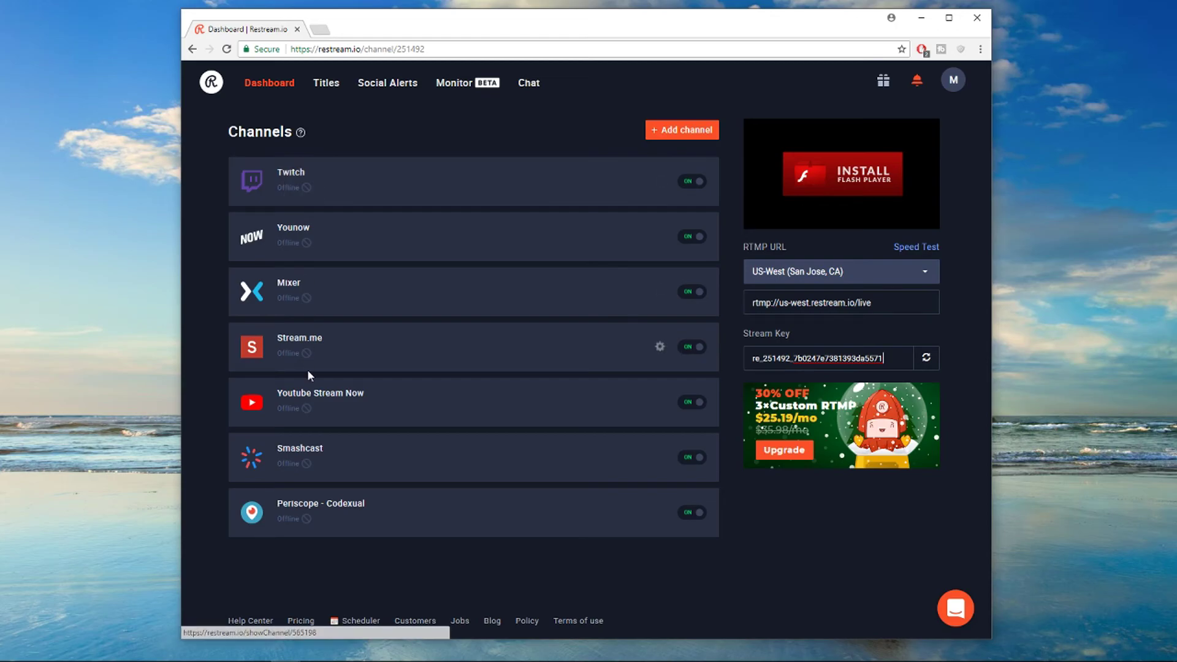
pyautogui.moveTo(420, 23); pyautogui.dragTo(433, 36)
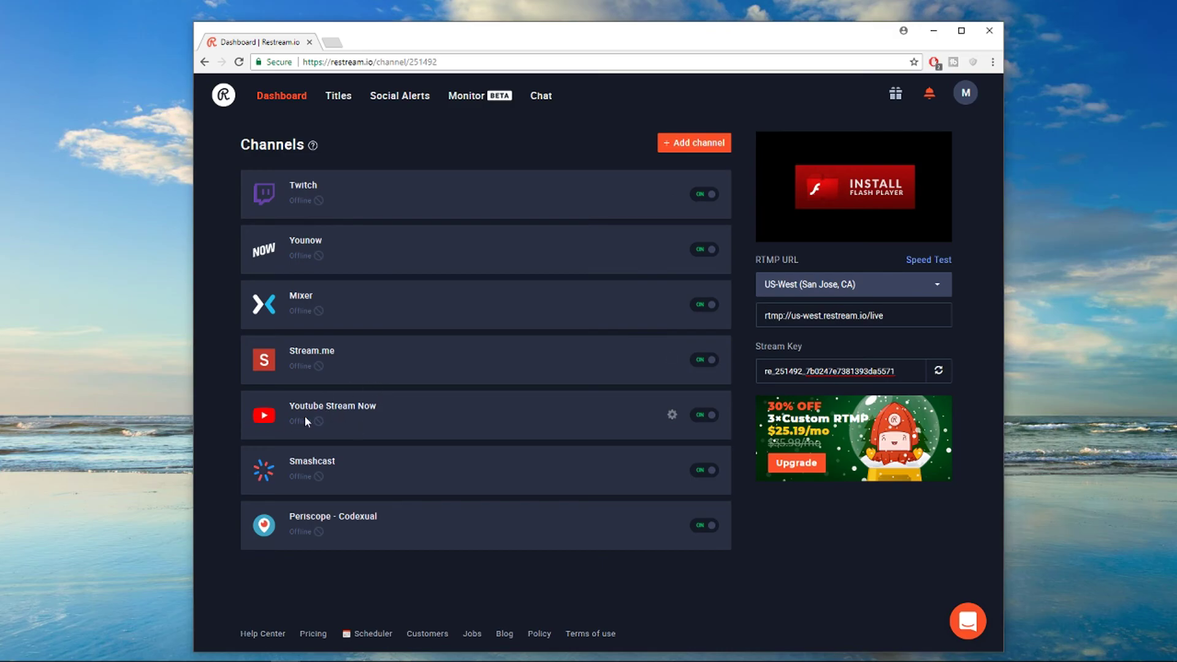
pyautogui.moveTo(477, 52); pyautogui.dragTo(443, 63)
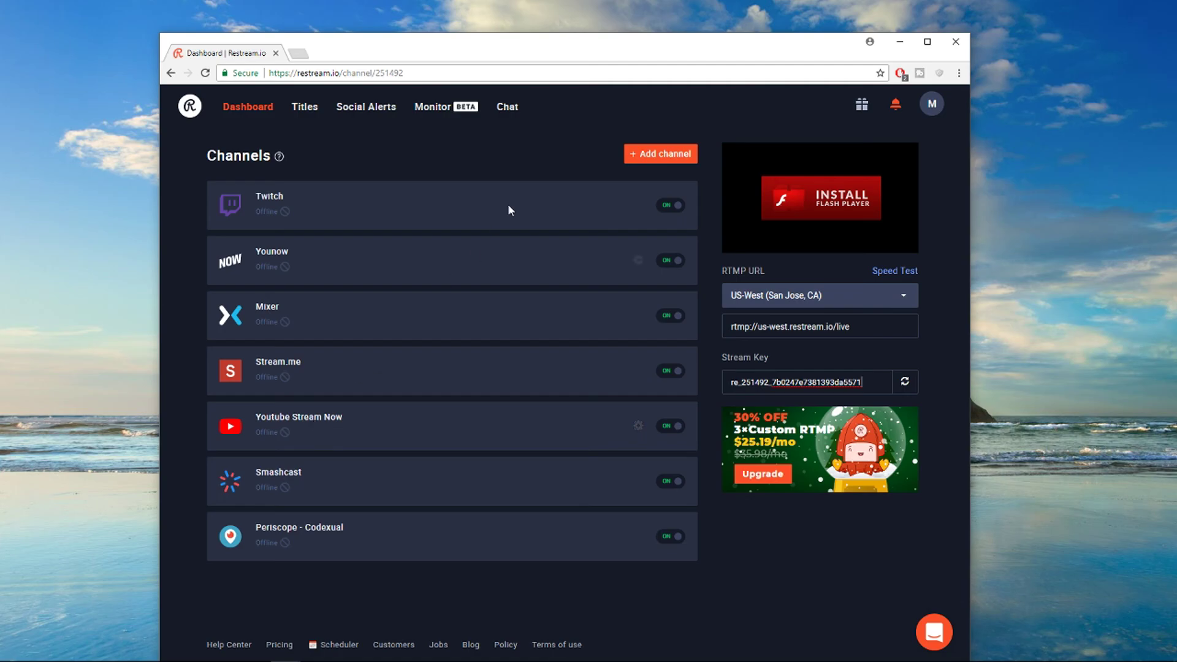
pyautogui.moveTo(553, 46); pyautogui.dragTo(599, 108)
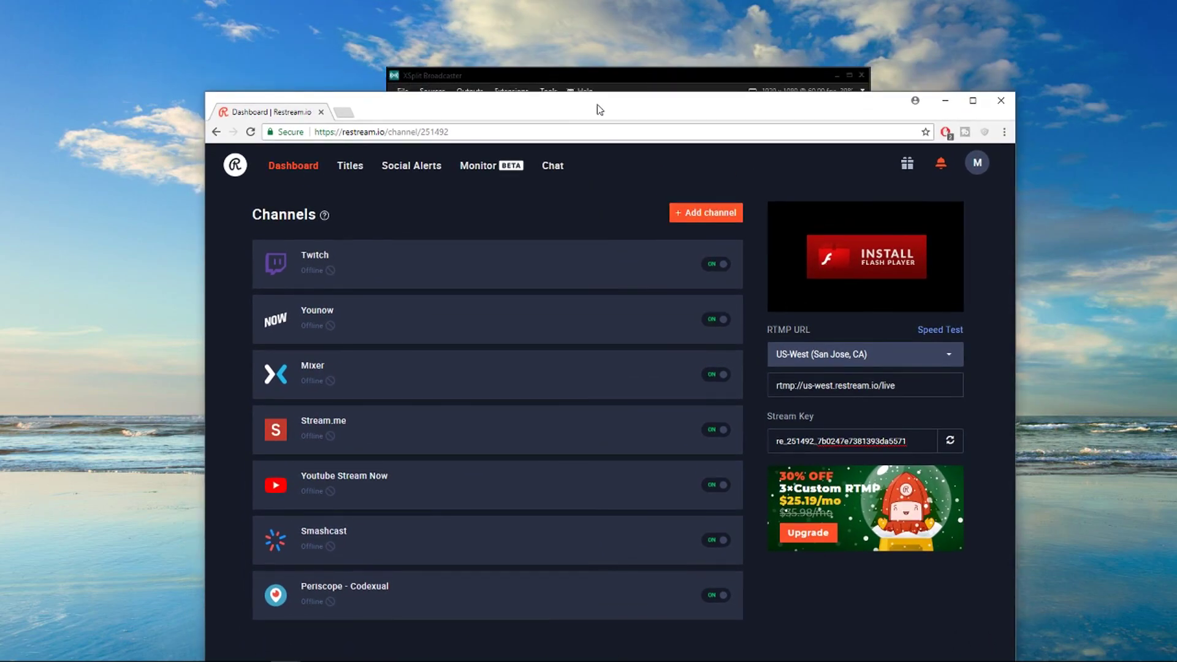